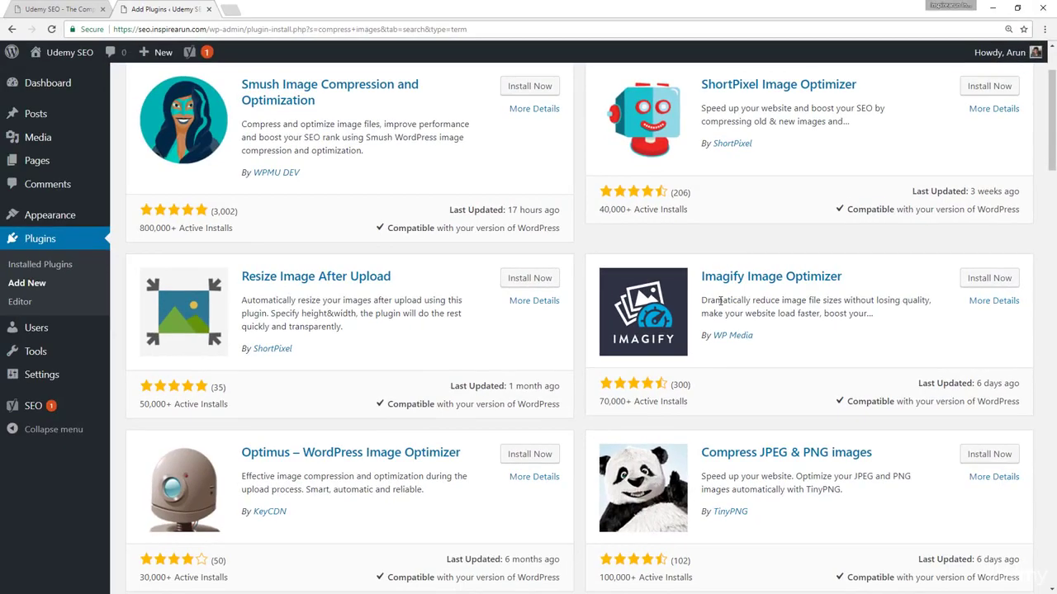
Examine the image compression plugin search results, comparing ShortPixel, Imagify, Compress JPEG & PNG images and EWWW Image Optimizer
scroll(720, 301, up, 2)
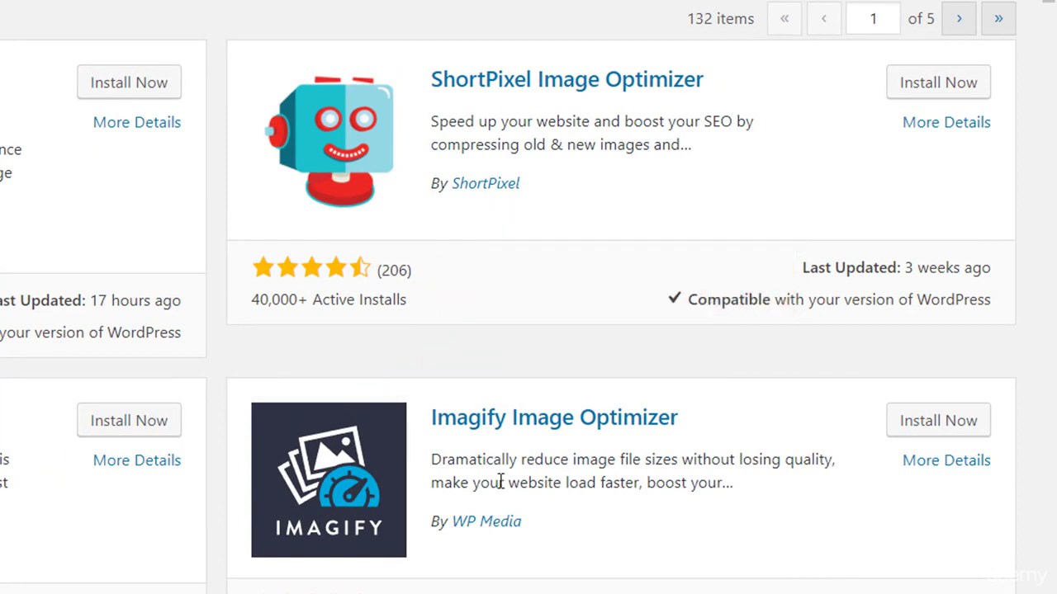
scroll(500, 482, down, 3)
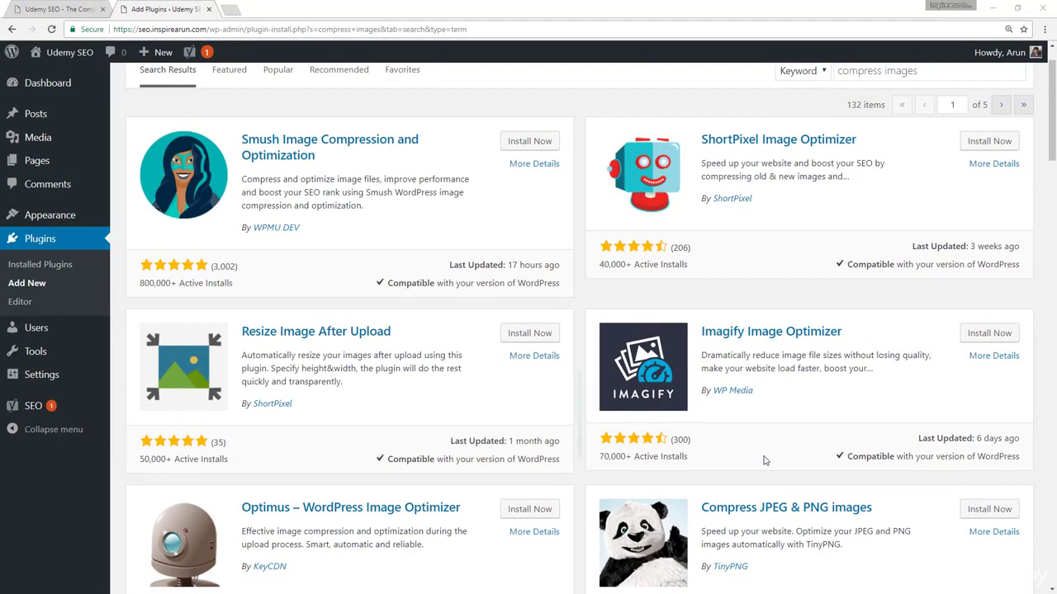
scroll(765, 460, down, 2)
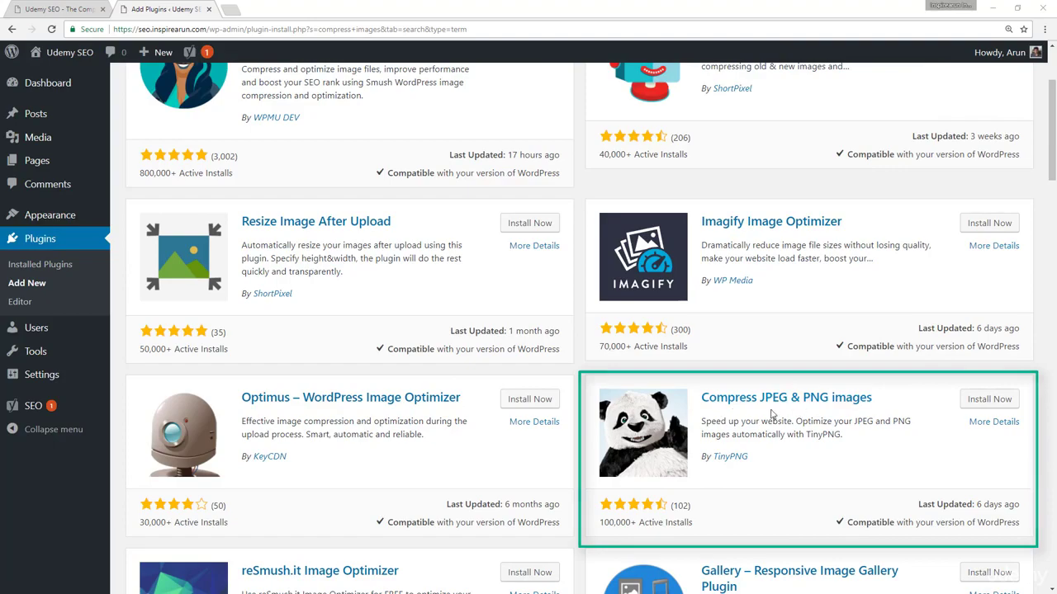
scroll(772, 414, down, 5)
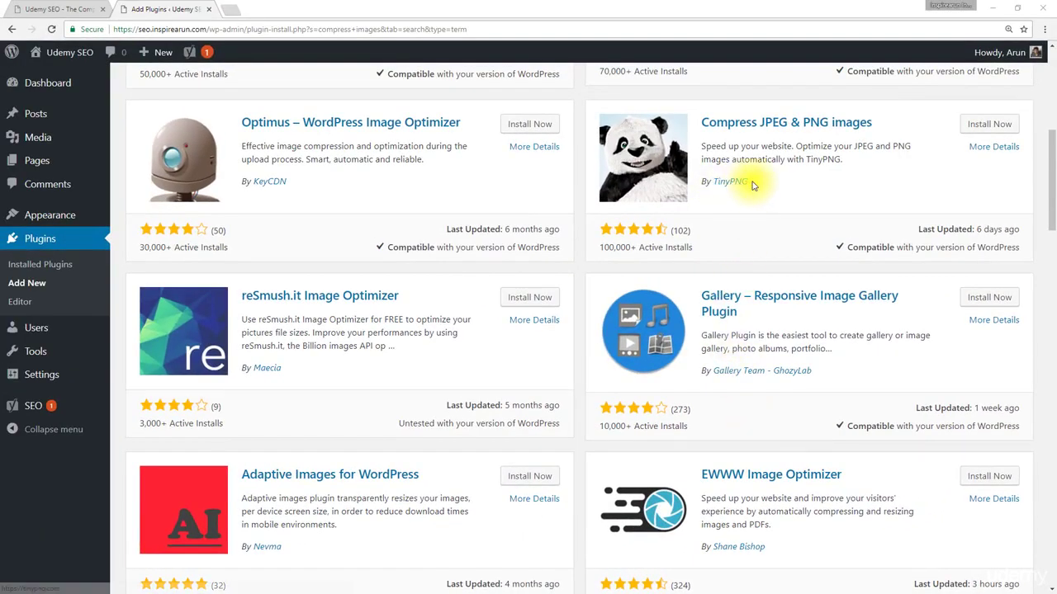
scroll(738, 185, down, 1)
scroll(737, 185, down, 1)
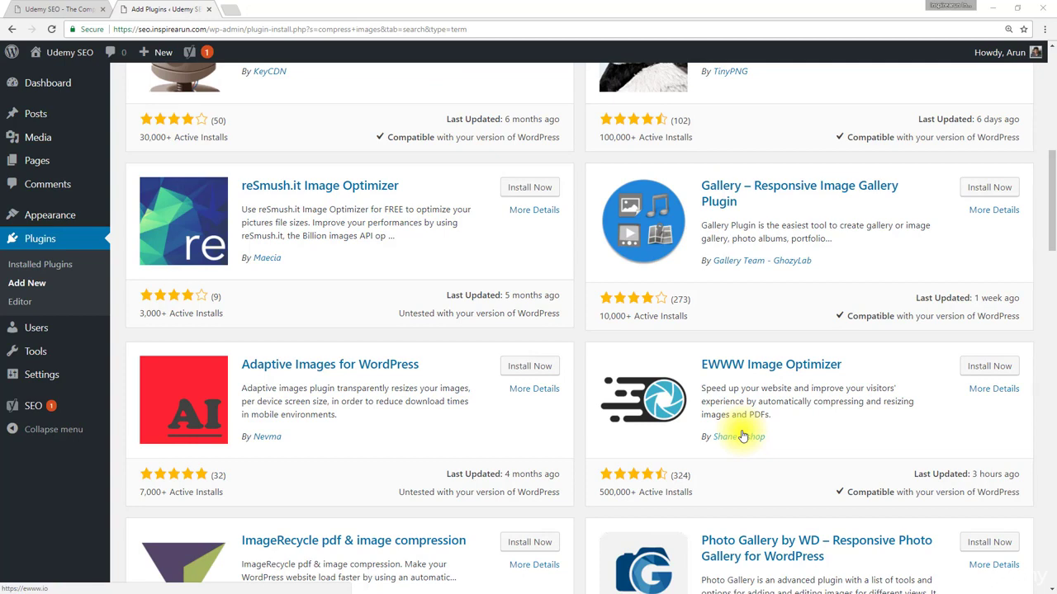
scroll(742, 436, up, 1)
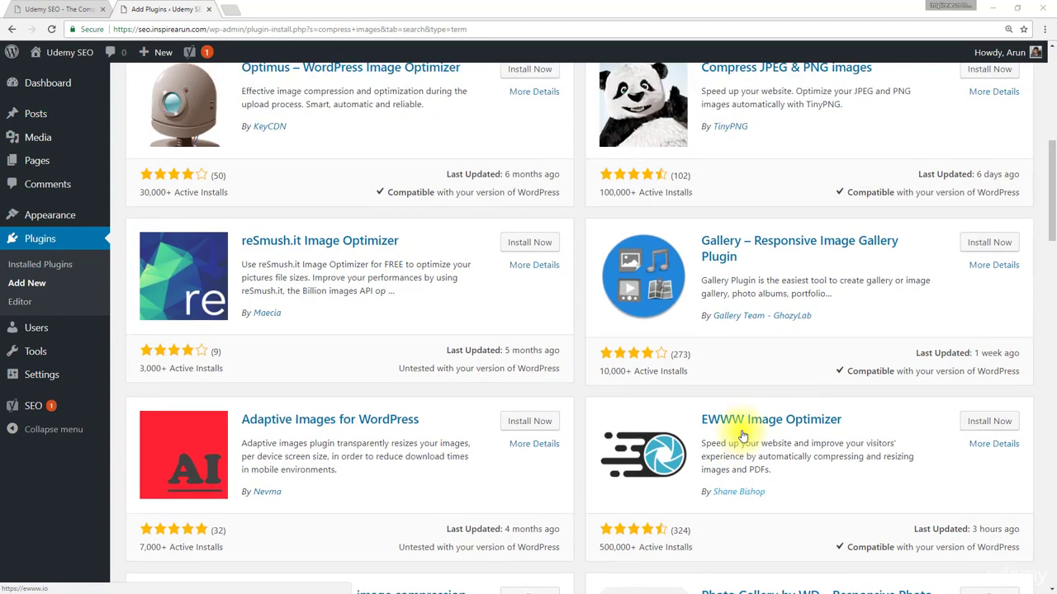
scroll(742, 436, up, 1)
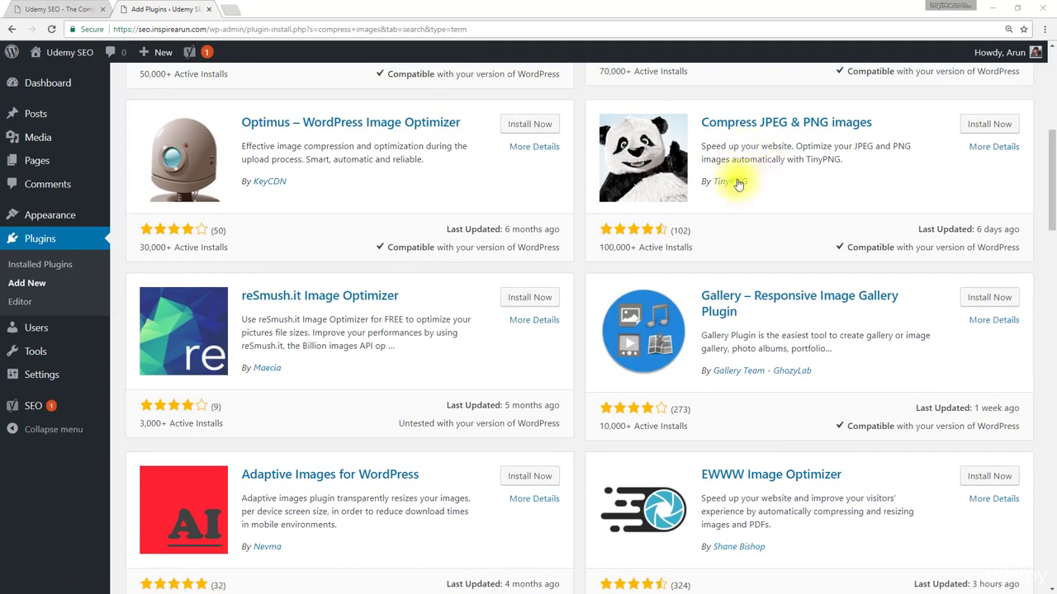
scroll(765, 198, down, 2)
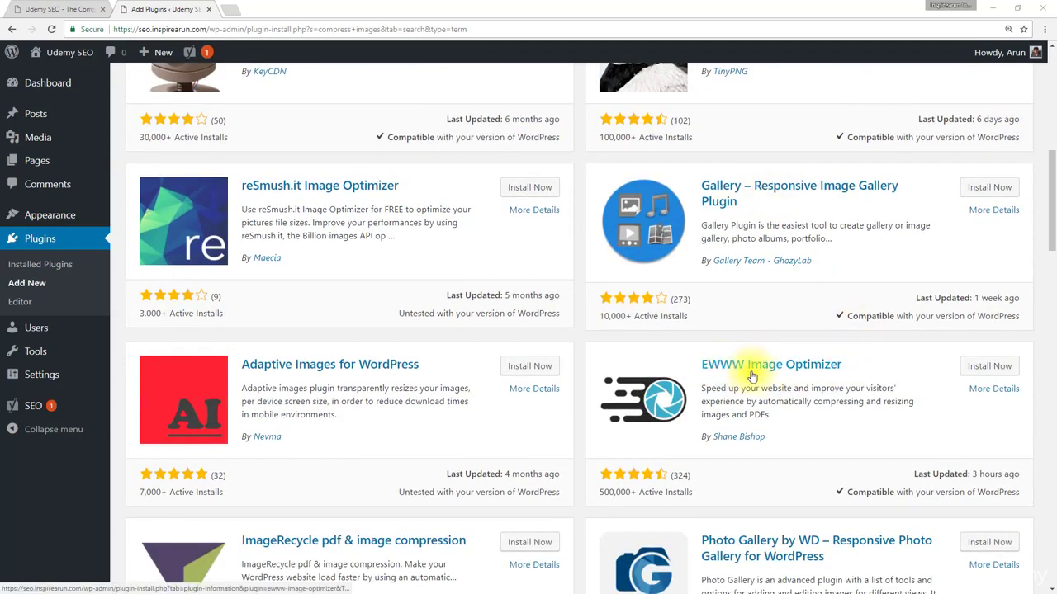
scroll(752, 374, up, 2)
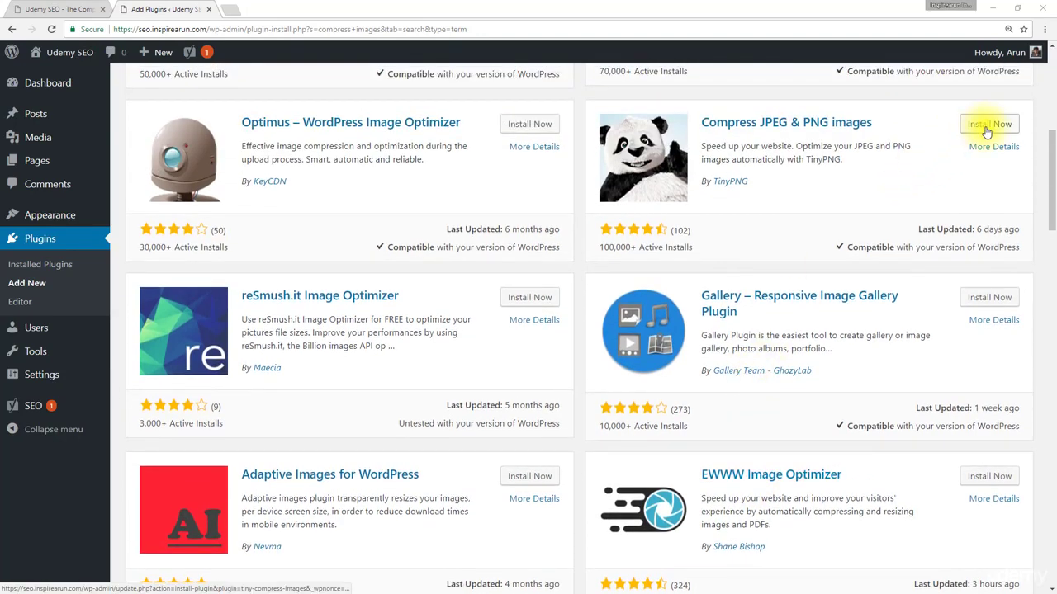
Install the Compress JPEG & PNG images and EWWW Image Optimizer plugins from the search results
click(987, 132)
scroll(946, 182, down, 1)
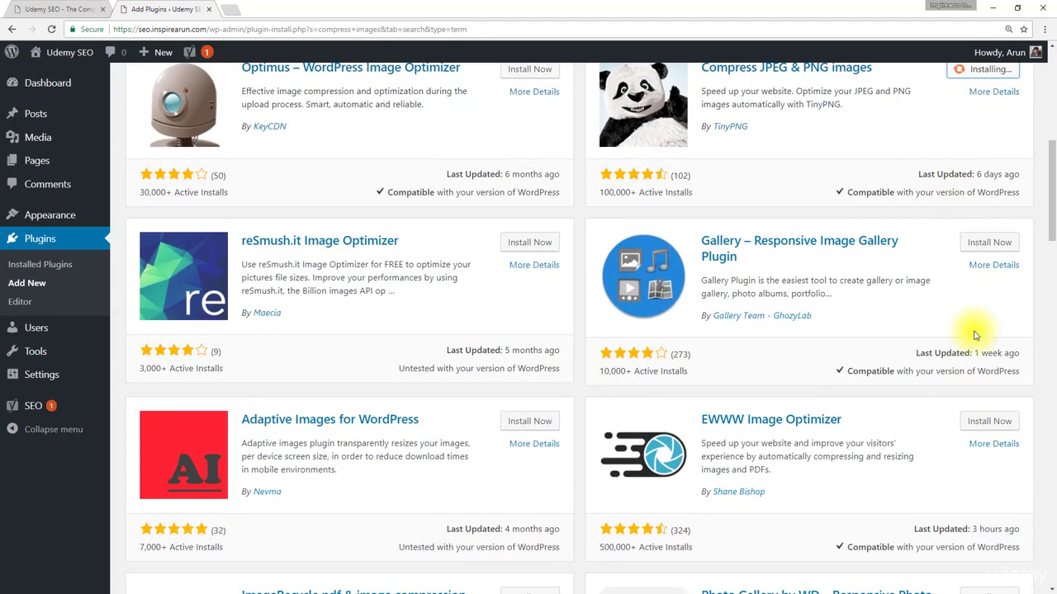
click(976, 420)
scroll(809, 365, up, 1)
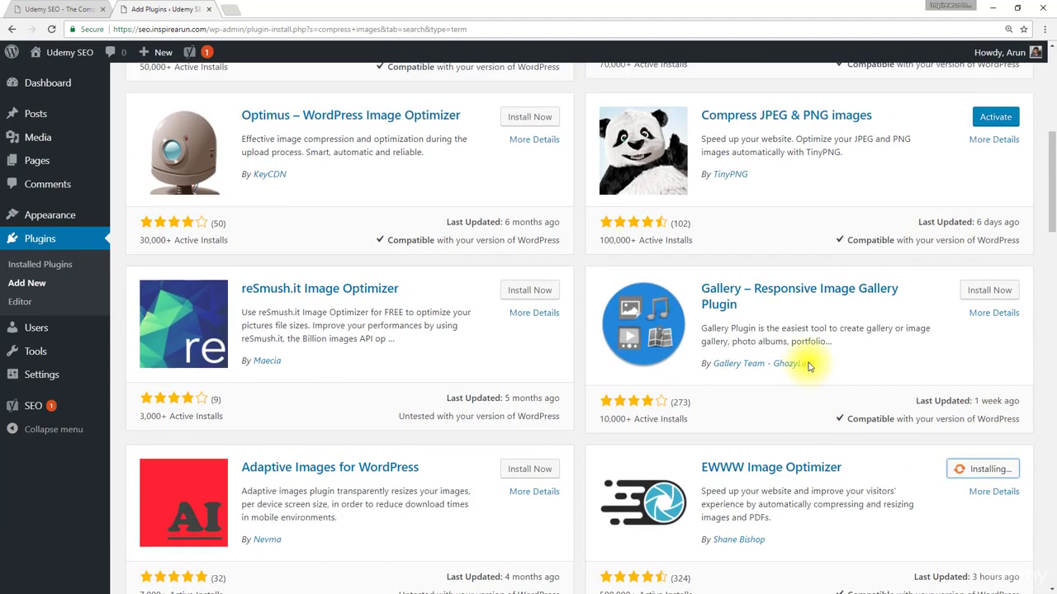
Activate the Compress JPEG & PNG images plugin and open its settings
click(993, 124)
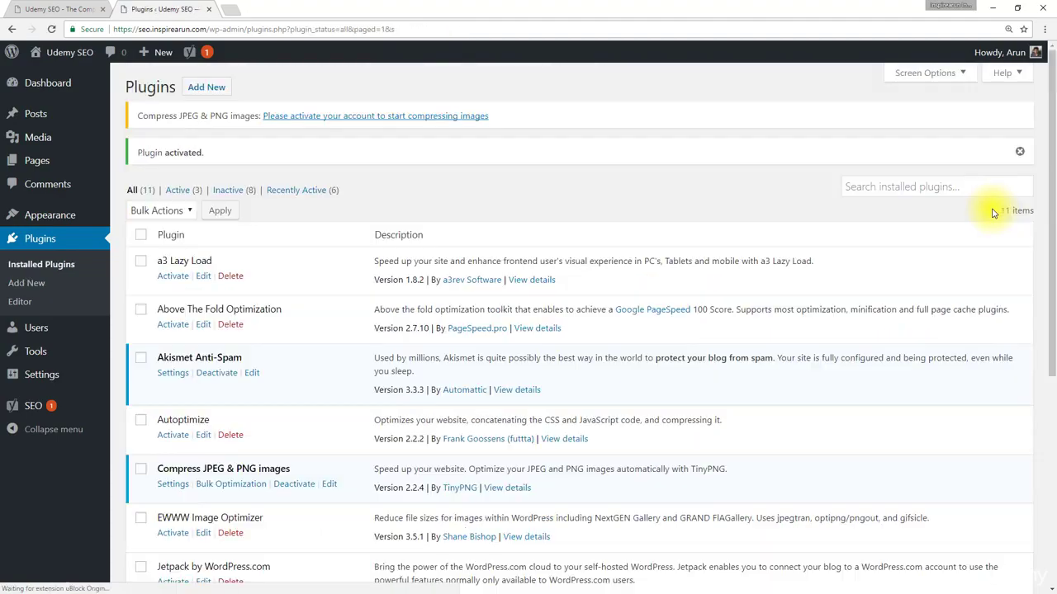
scroll(413, 146, down, 2)
scroll(410, 149, down, 3)
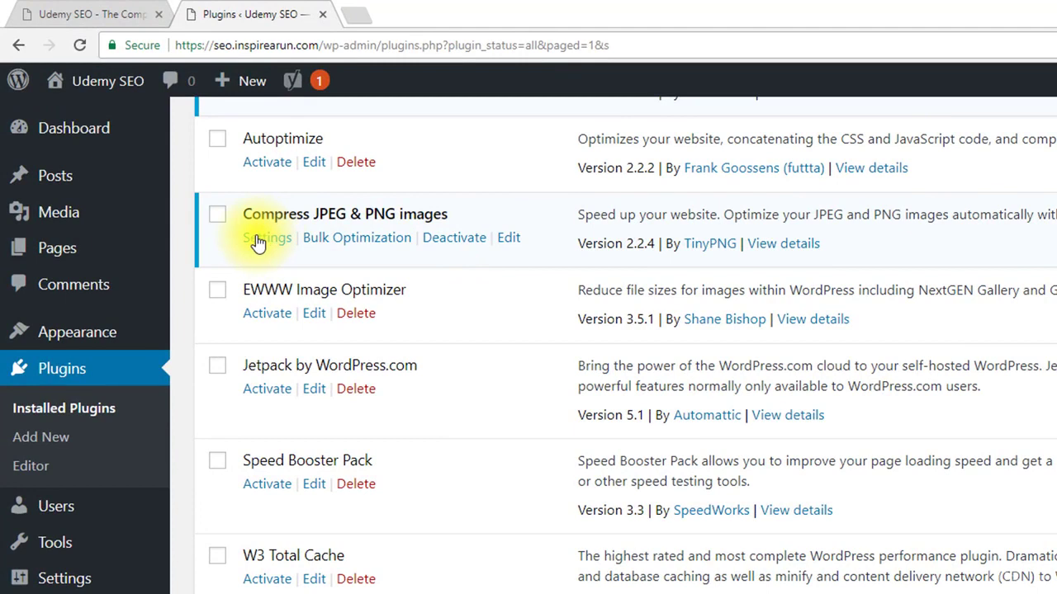
click(258, 243)
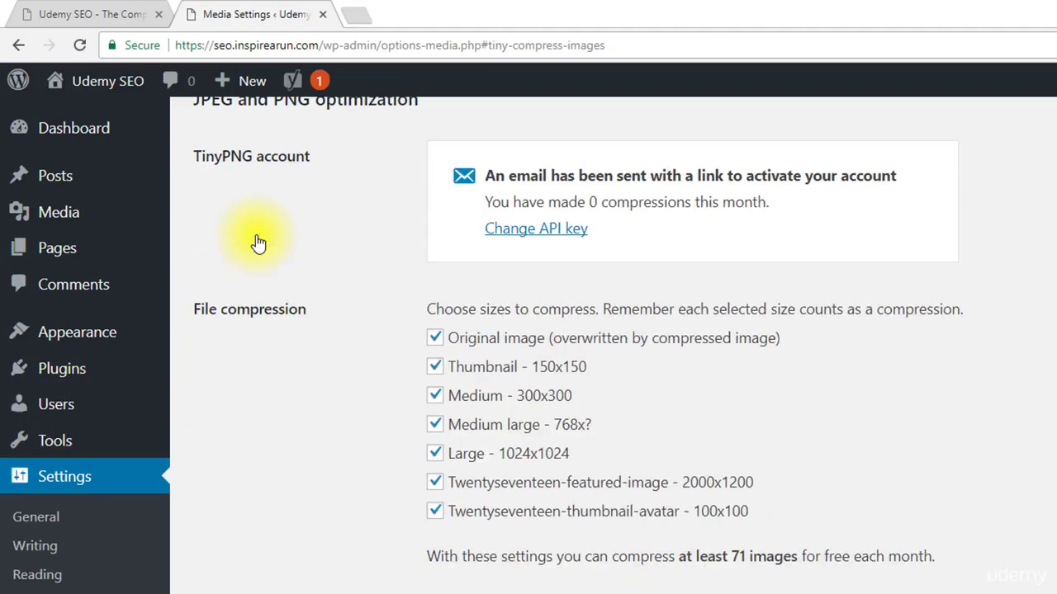
Review the media settings for image sizes, upload folder organization, TinyPNG account and file compression
scroll(293, 311, up, 3)
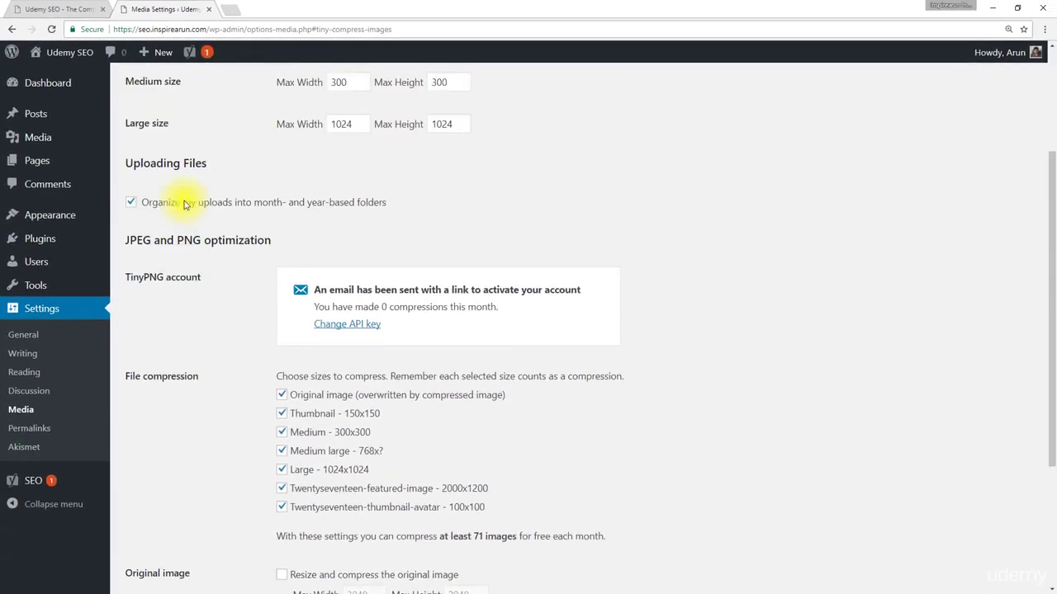
scroll(185, 204, up, 2)
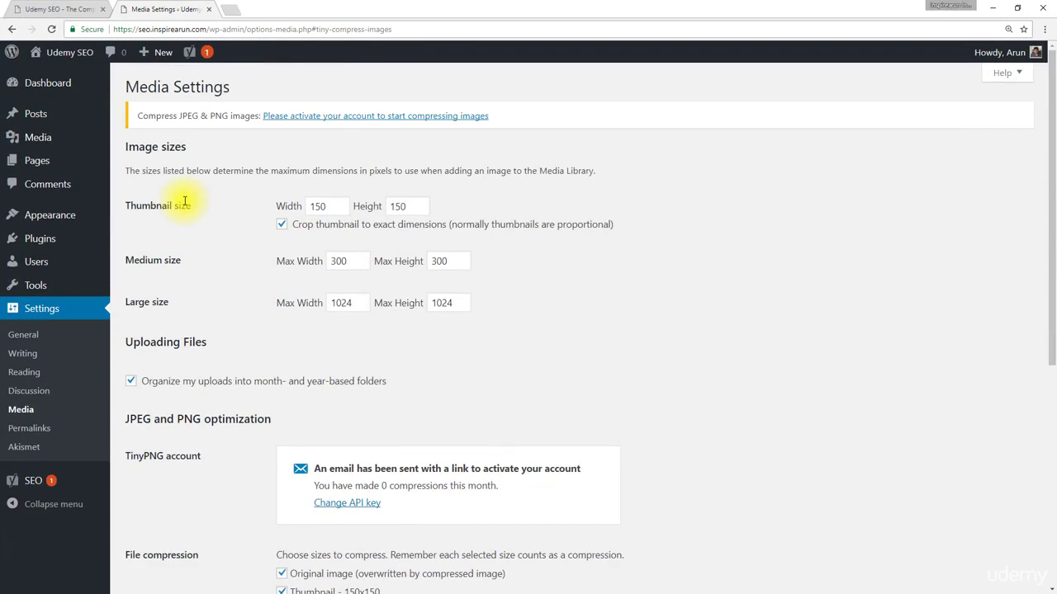
scroll(185, 204, down, 3)
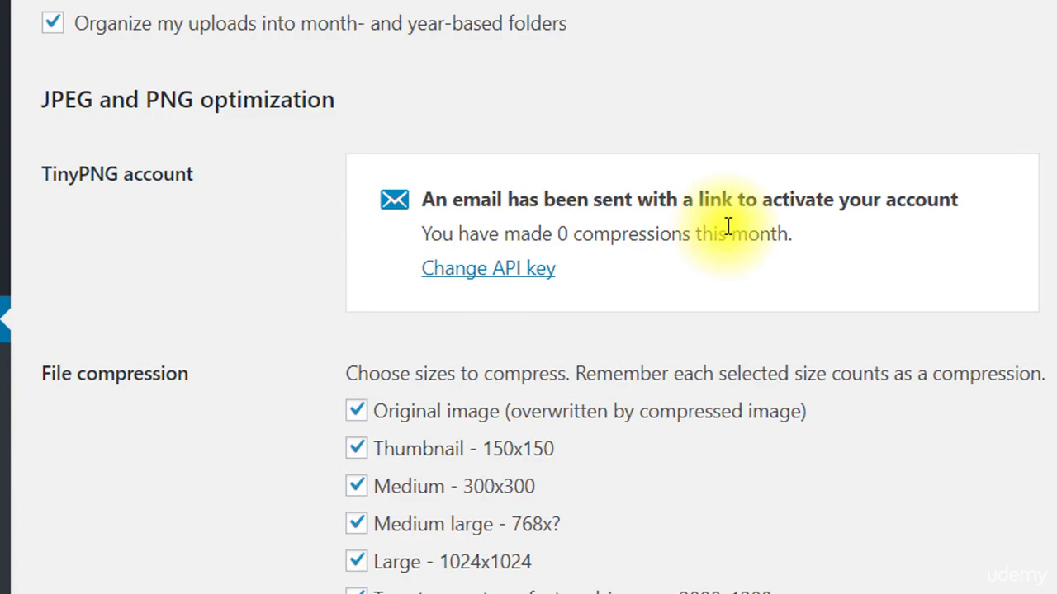
click(53, 29)
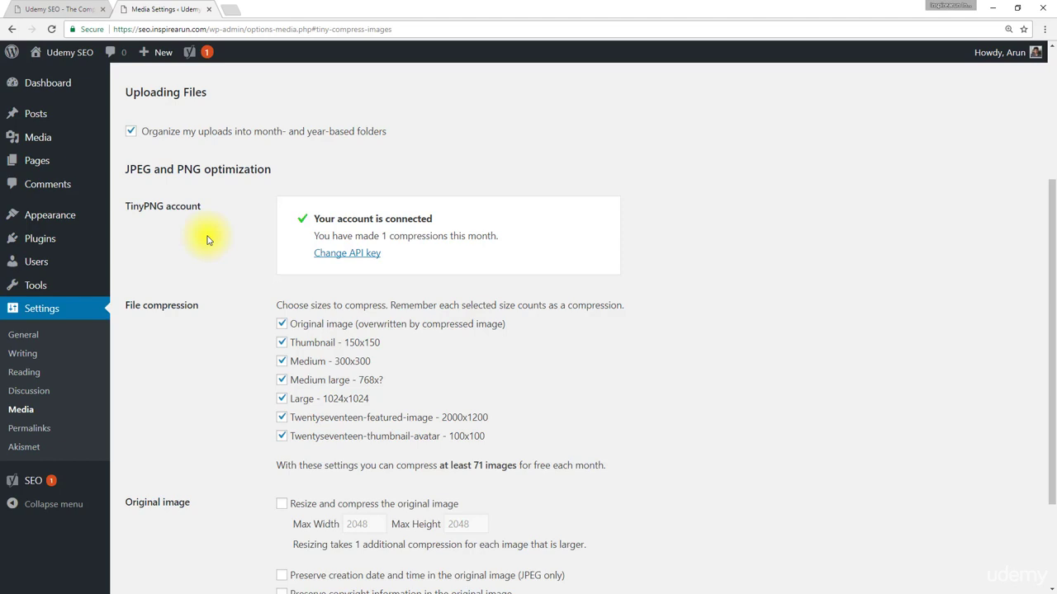
scroll(207, 240, up, 1)
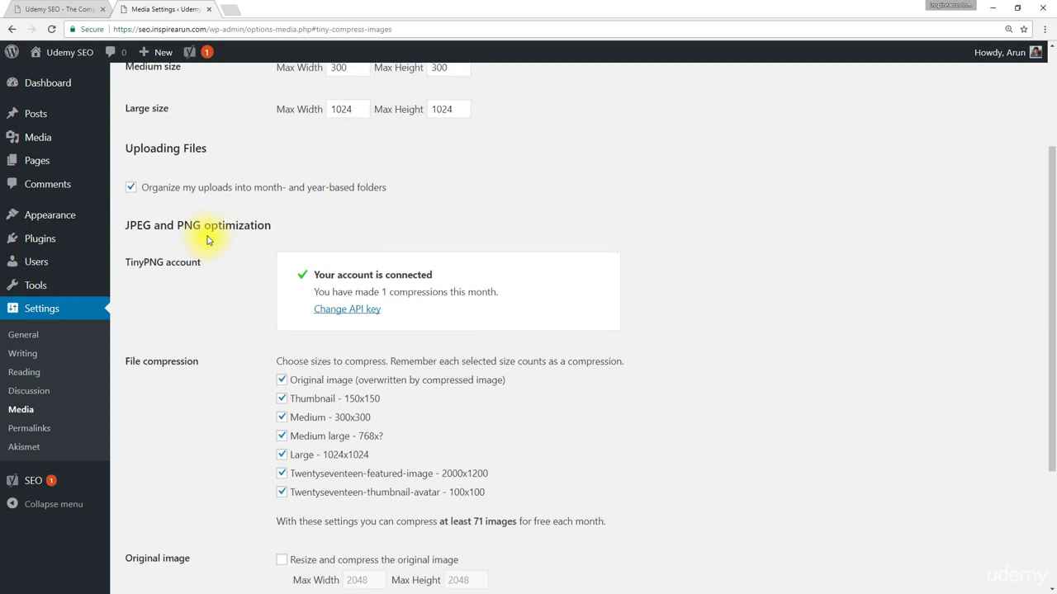
scroll(208, 240, up, 3)
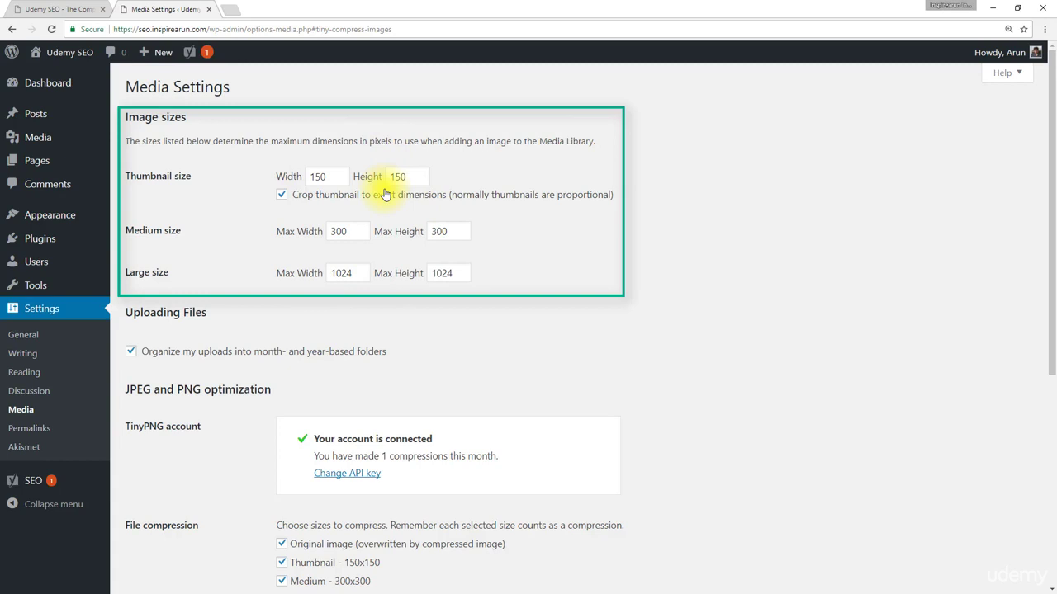
scroll(384, 194, down, 2)
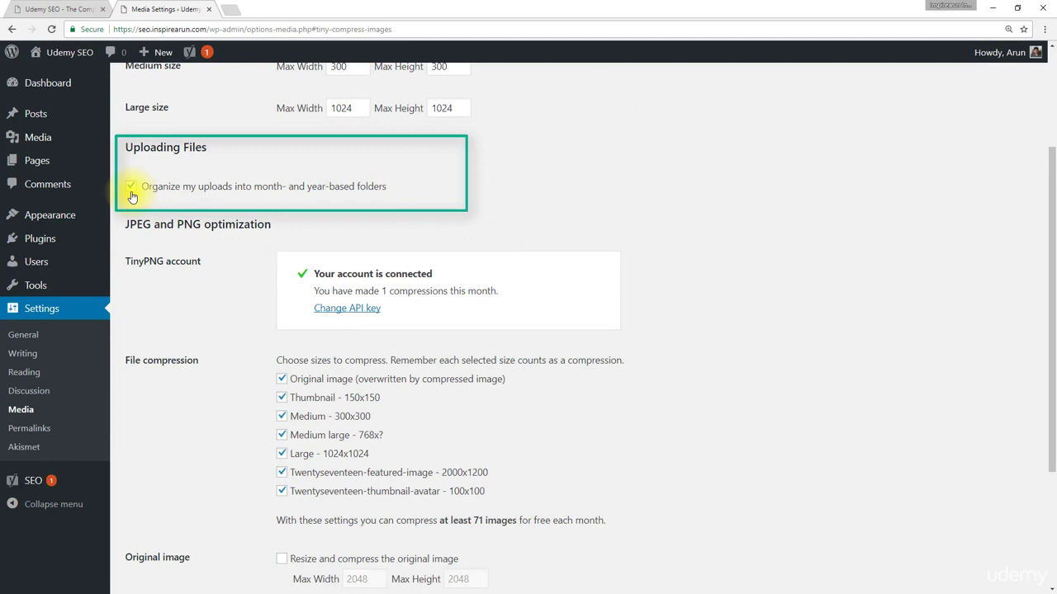
scroll(132, 197, down, 2)
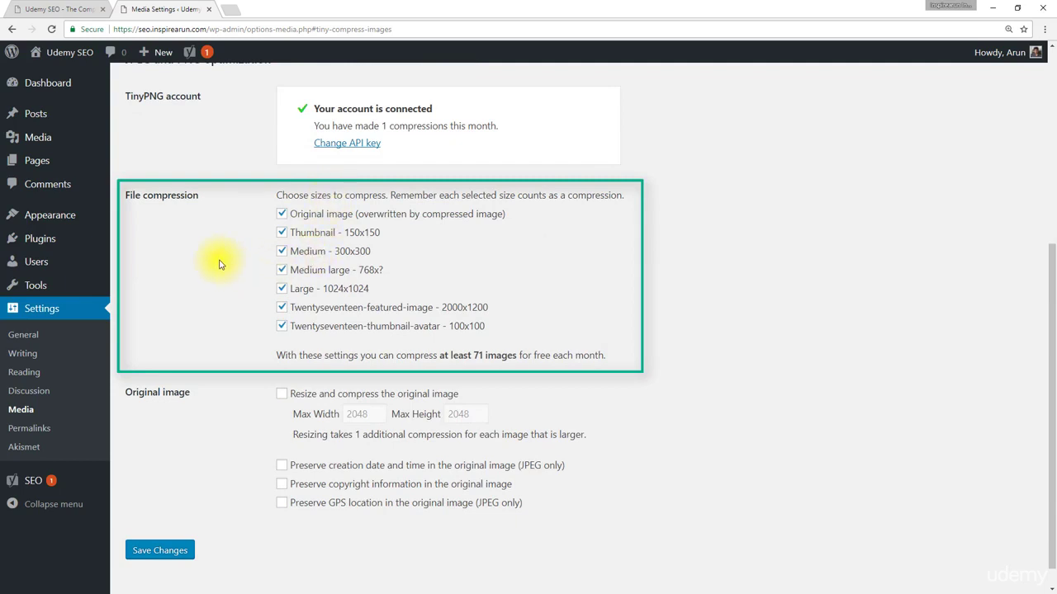
Exclude the original image from file compression and include it again, checking the image sizes section
click(280, 217)
click(282, 286)
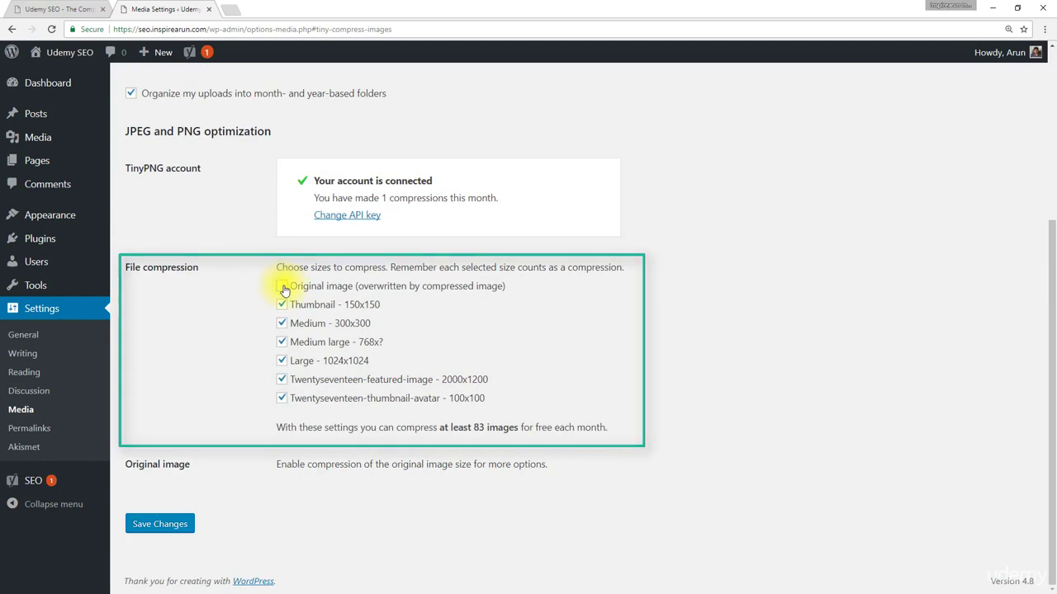
scroll(302, 289, up, 4)
scroll(336, 320, up, 1)
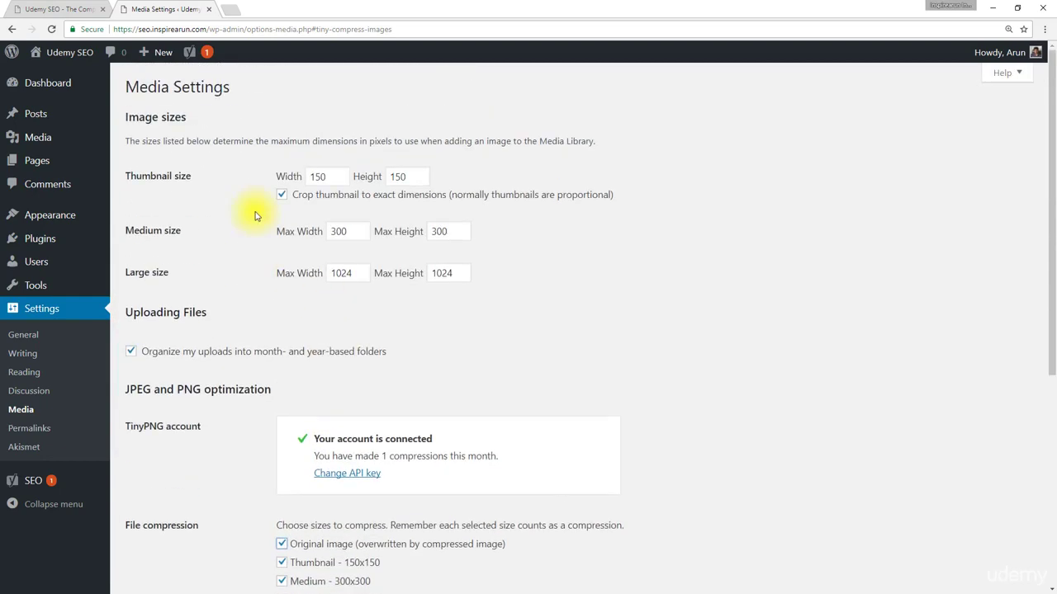
Toggle resizing and compressing the original image to compare the monthly free compression allowance, leaving the option off
scroll(286, 151, down, 3)
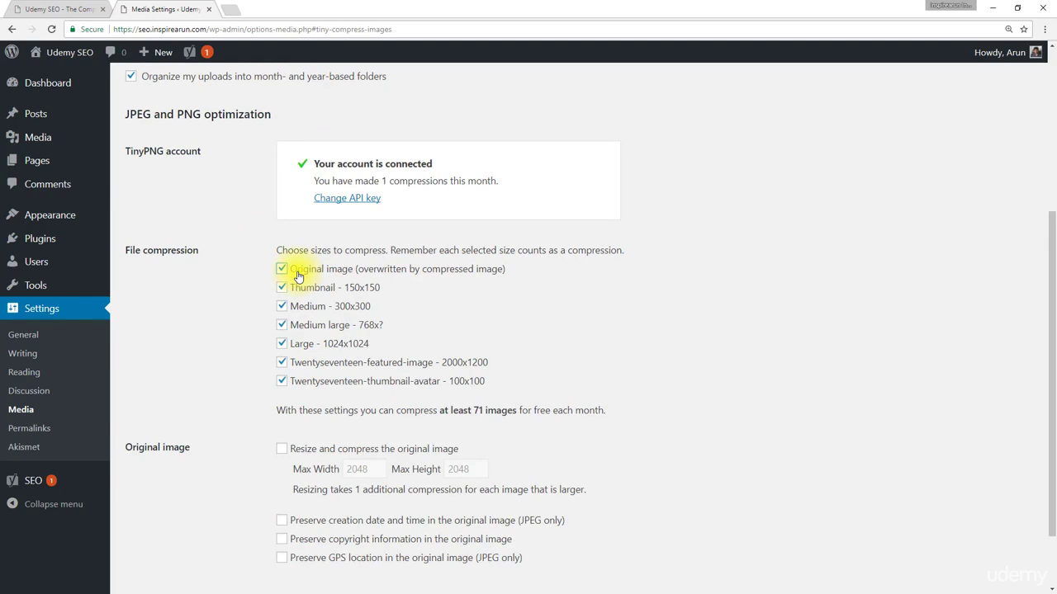
scroll(298, 276, down, 1)
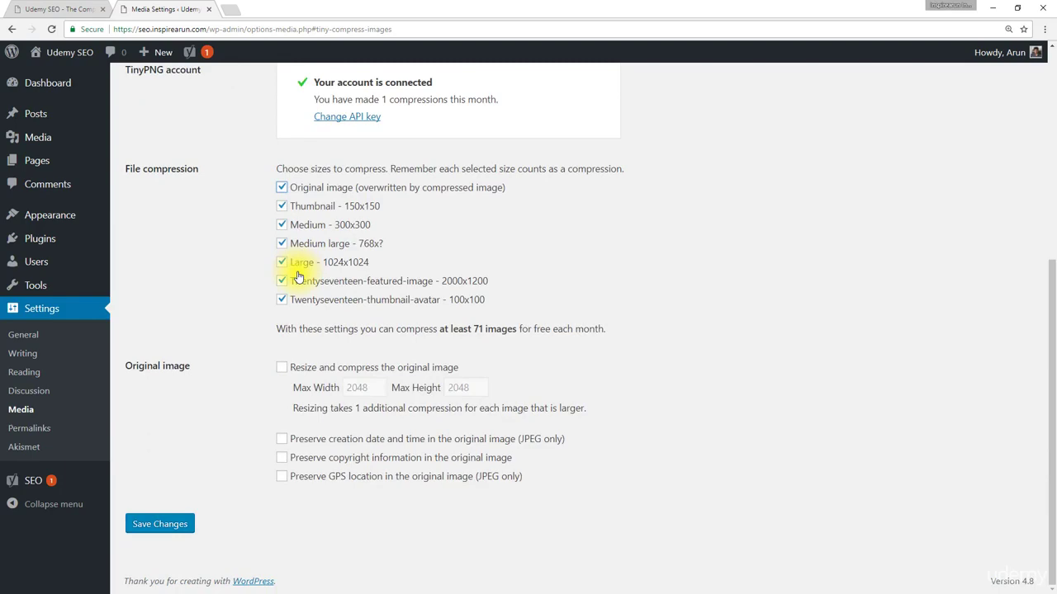
click(283, 368)
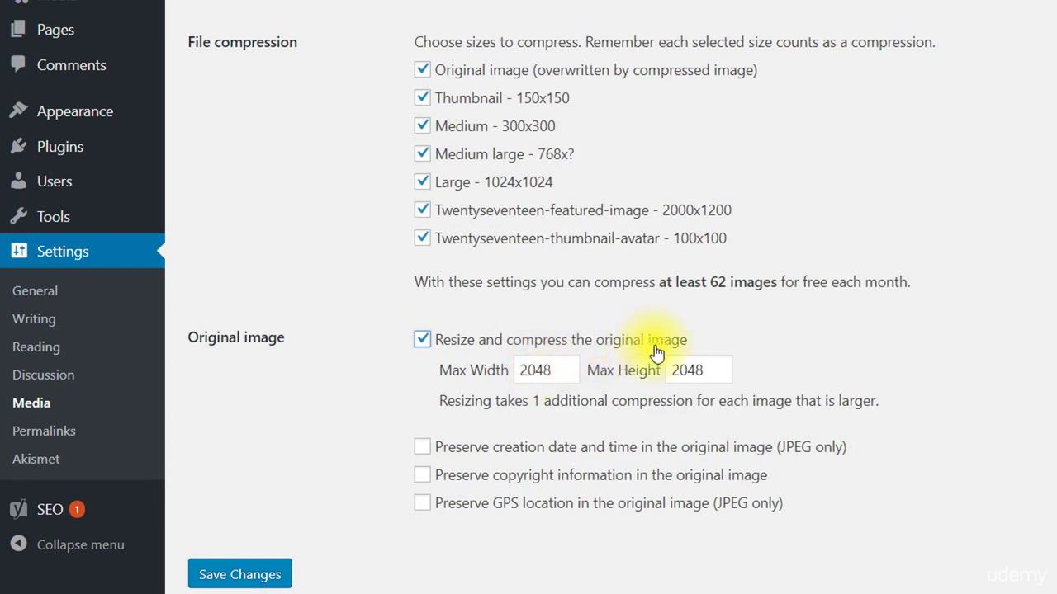
click(423, 347)
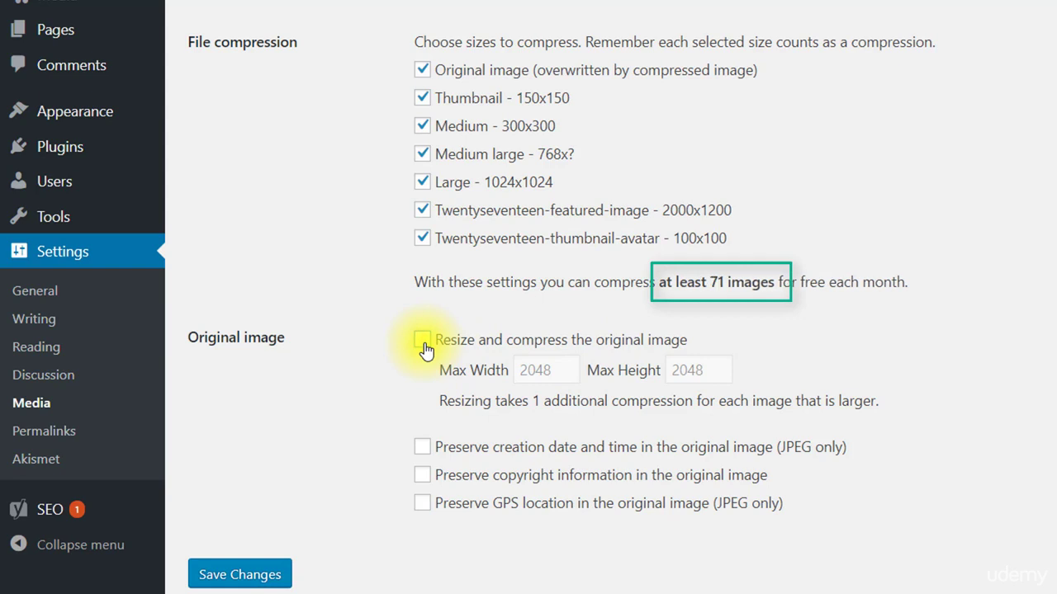
click(423, 346)
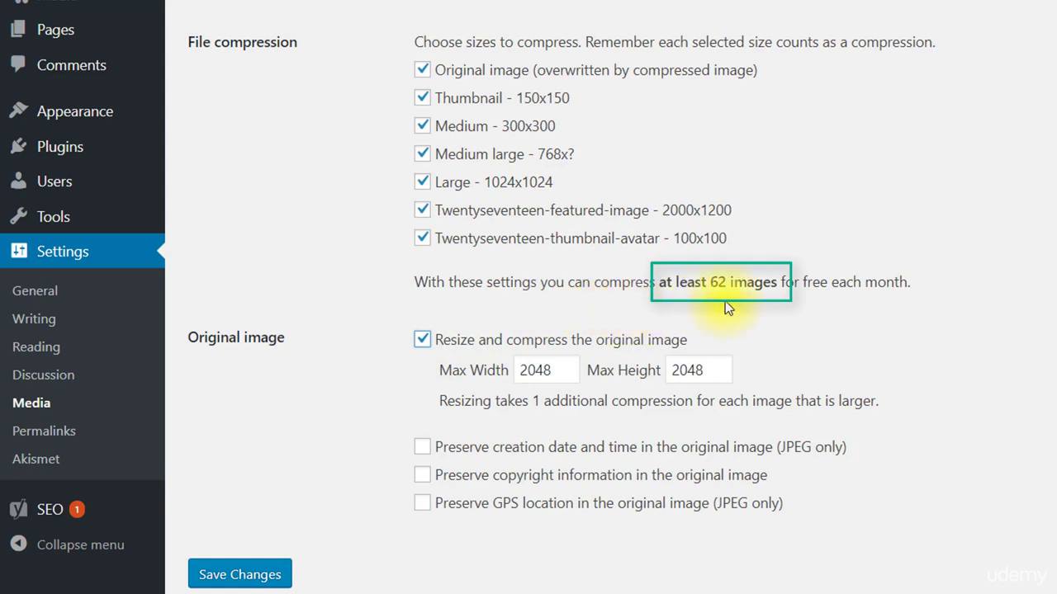
drag(710, 282, 777, 282)
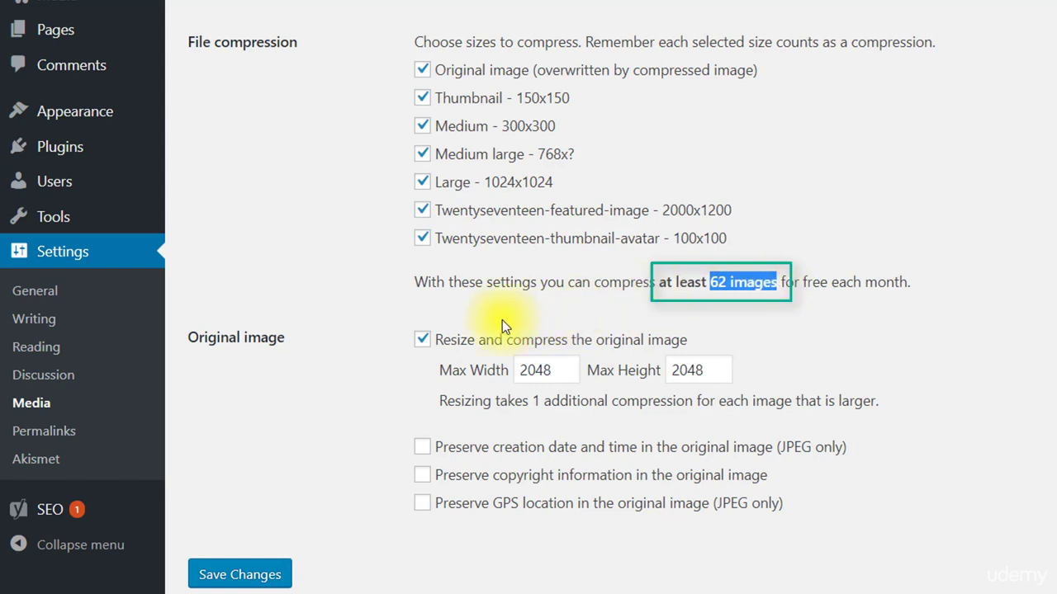
click(423, 340)
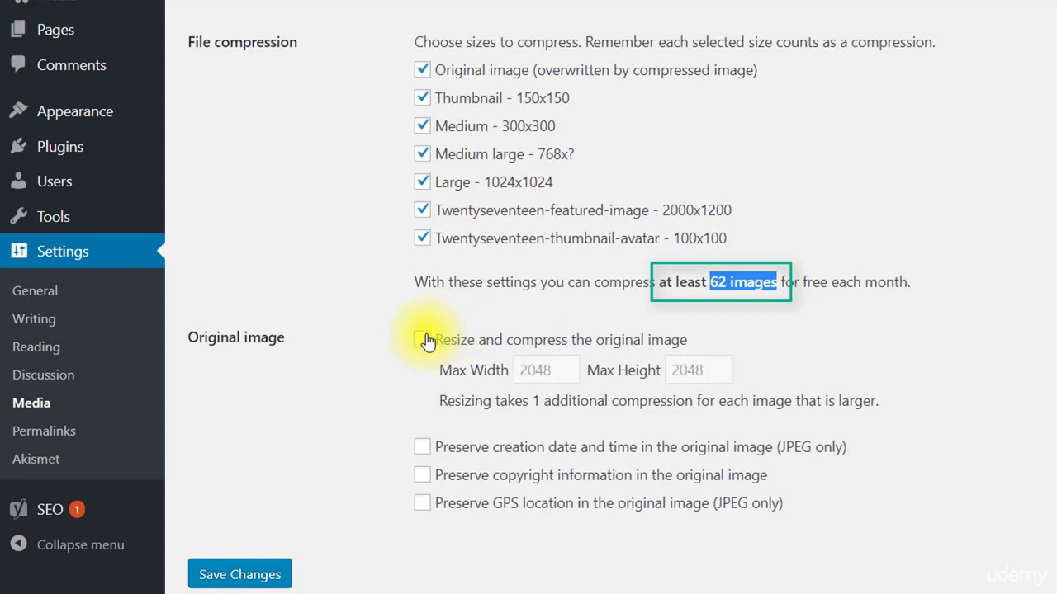
Exclude the Twentyseventeen-featured-image and Twentyseventeen-thumbnail-avatar sizes from file compression, and include both sizes again
click(422, 239)
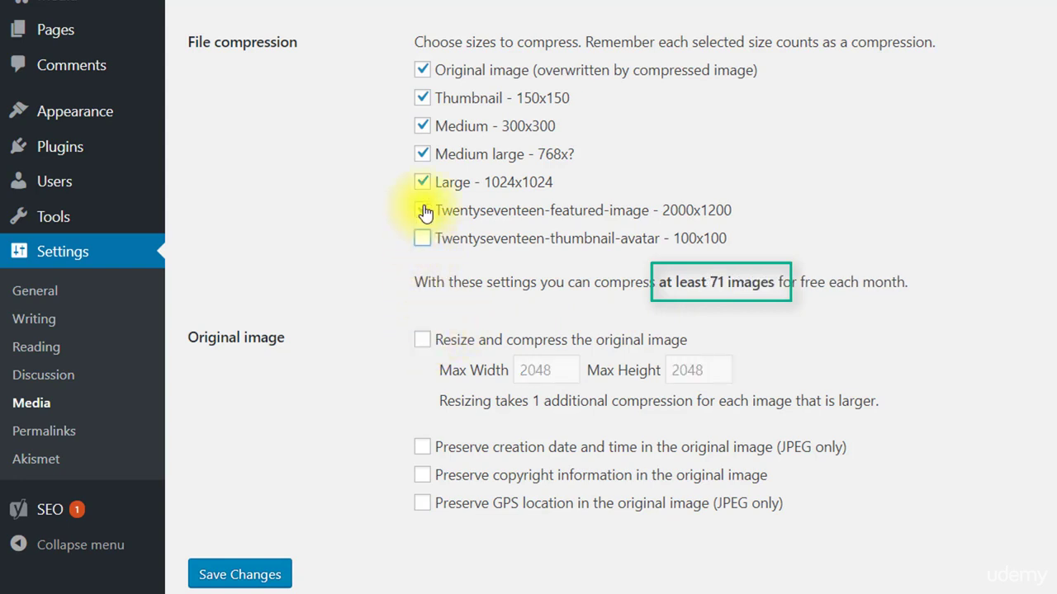
click(423, 211)
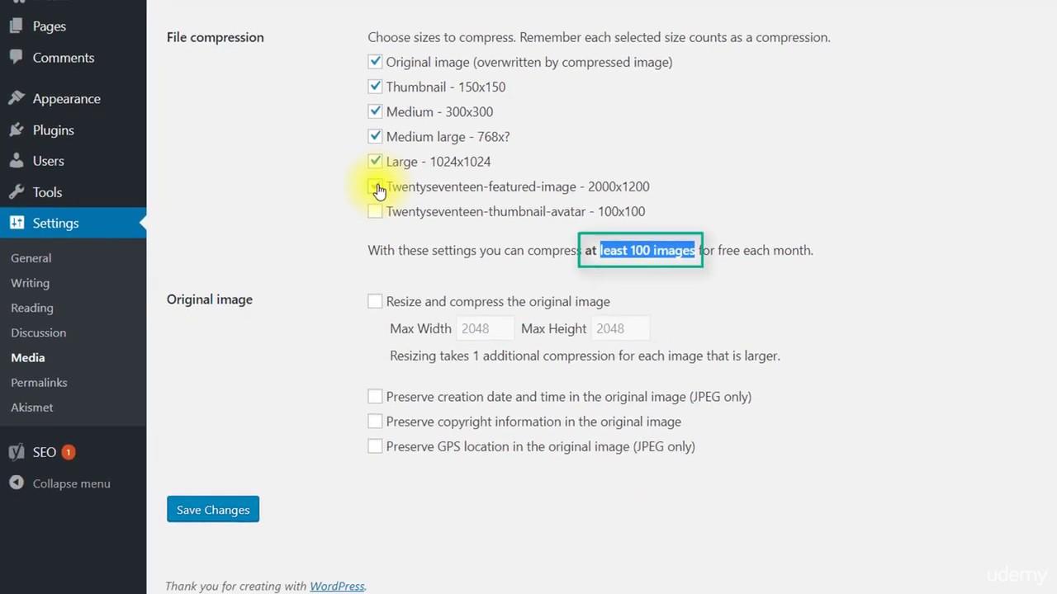
click(376, 187)
click(375, 212)
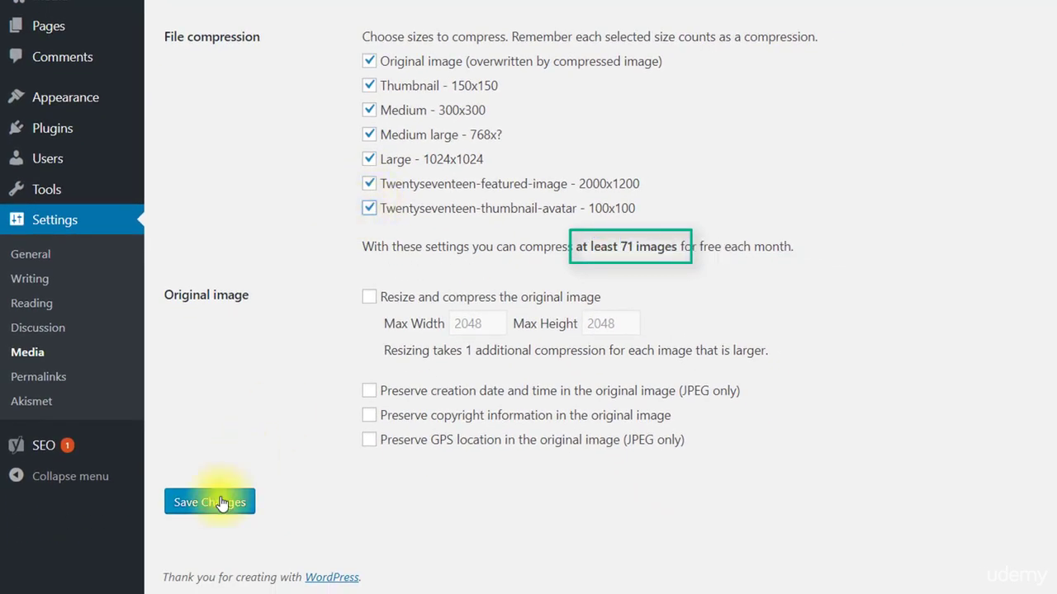
Save the media settings with every file compression size selected and original image resizing turned off
click(216, 505)
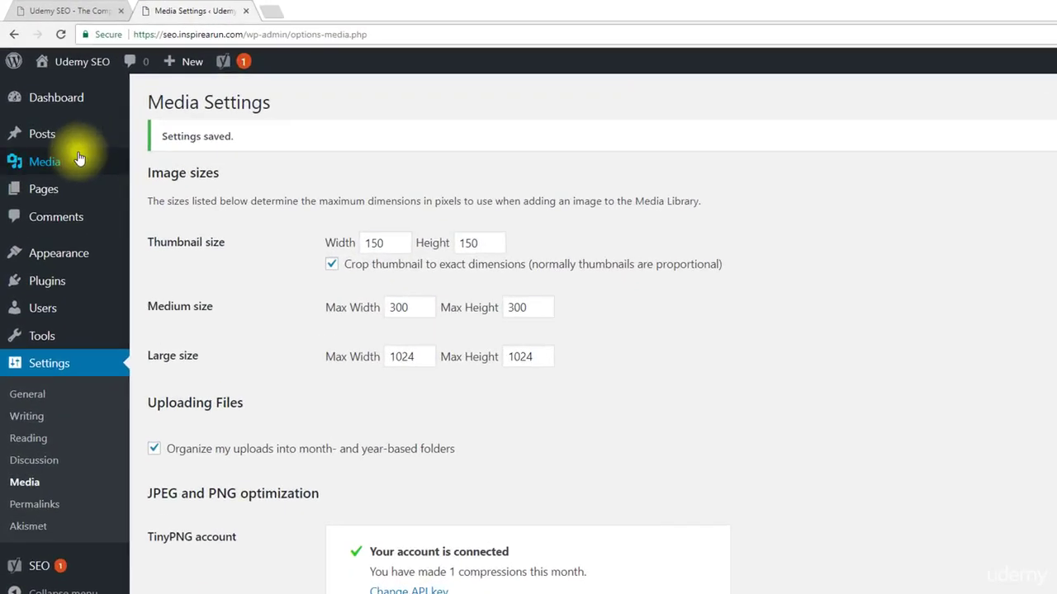
Run bulk optimization of the whole media library with the Compress JPEG & PNG images plugin and review the per-image results
mouse_move(78, 159)
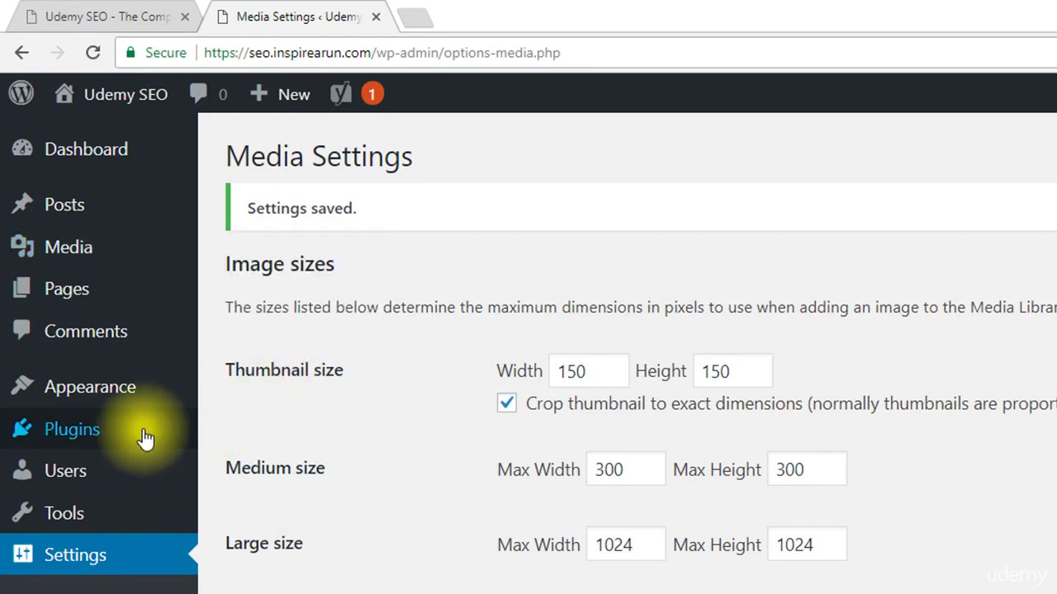
mouse_move(146, 436)
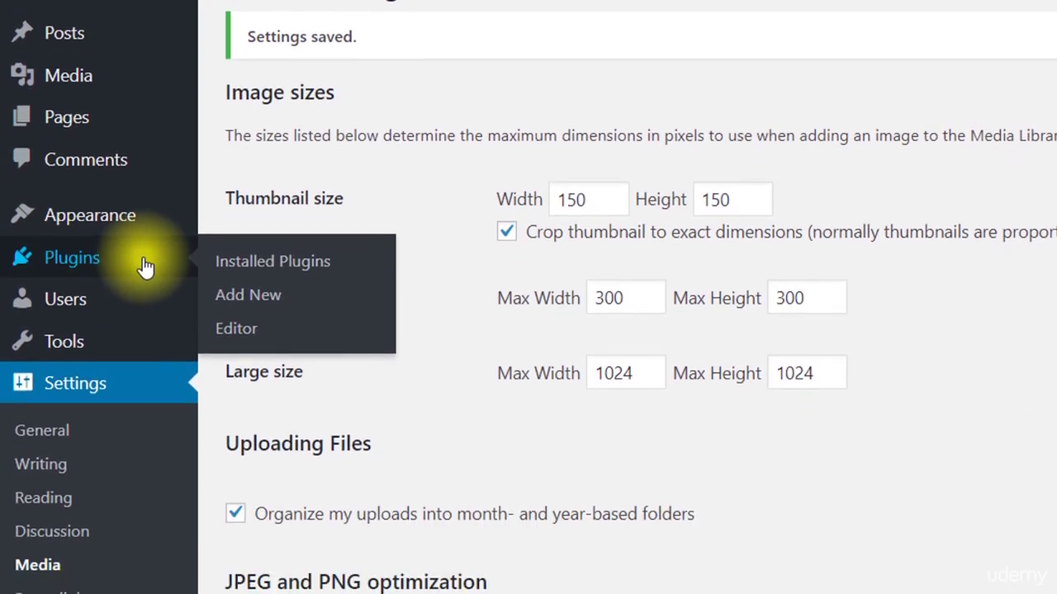
click(145, 266)
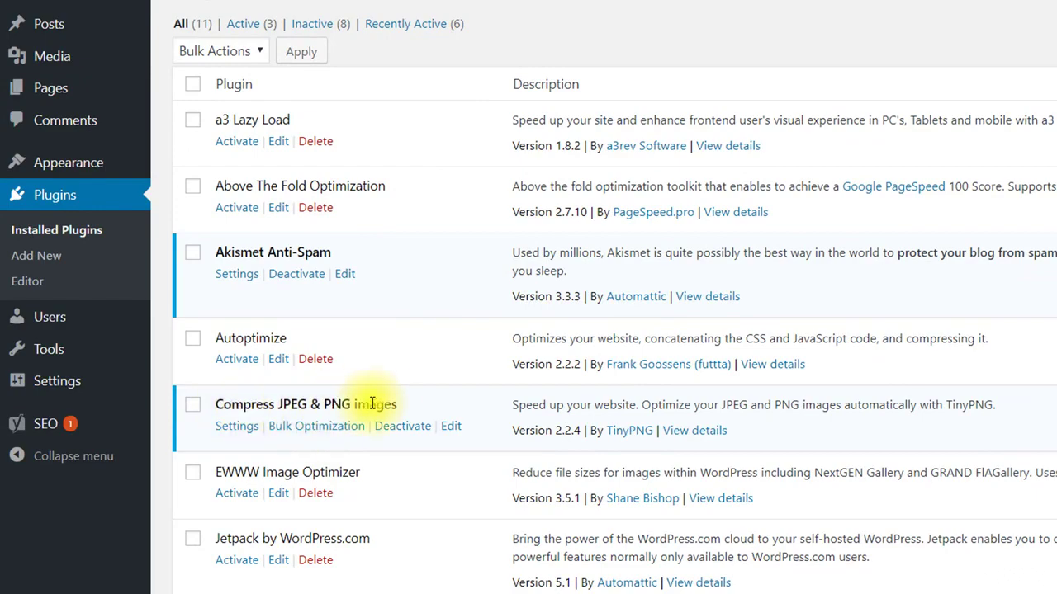
click(454, 426)
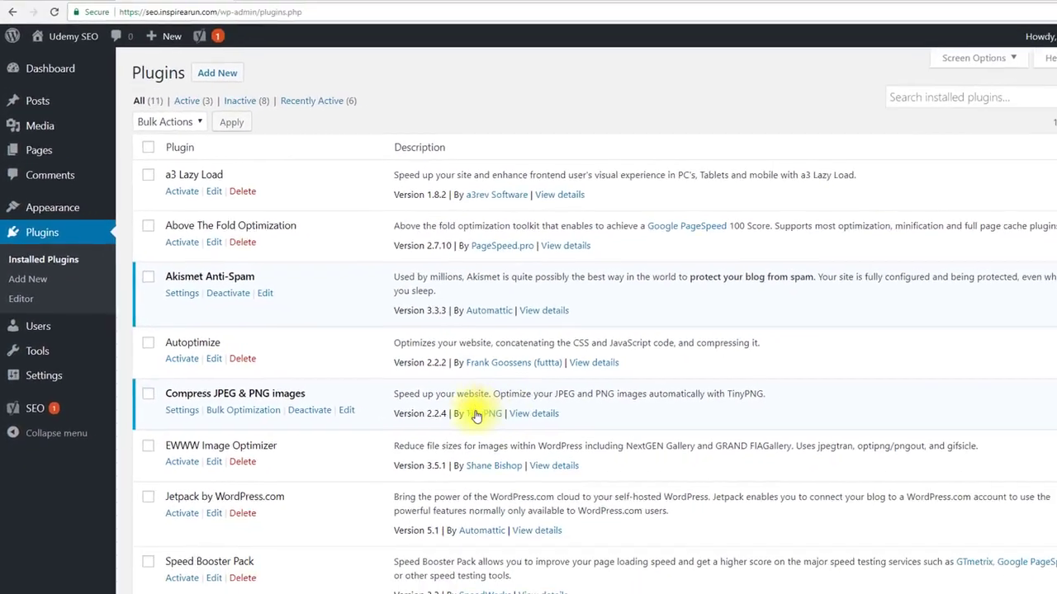
click(316, 426)
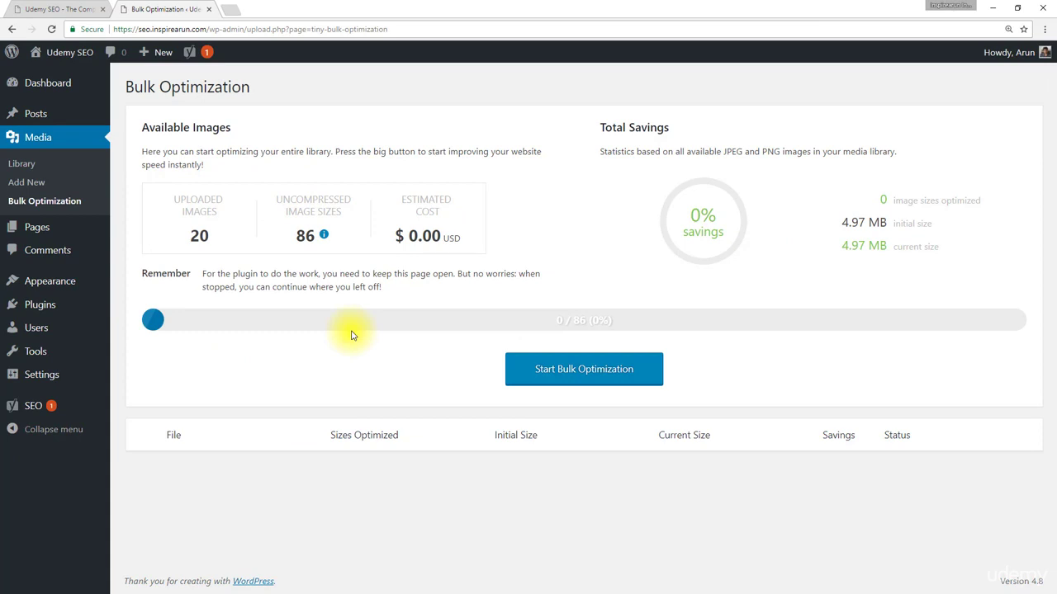
click(552, 373)
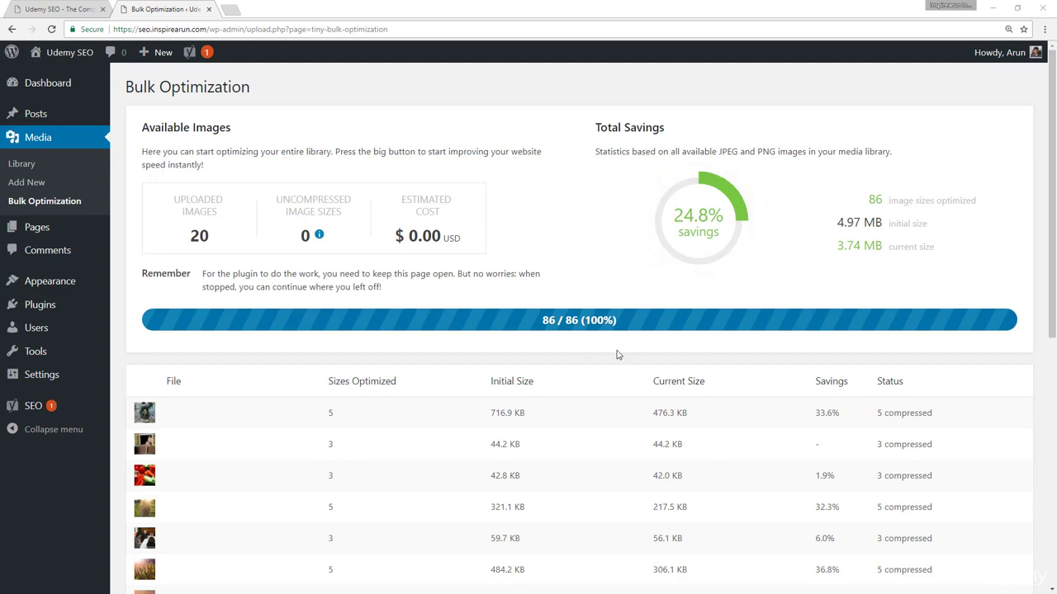
scroll(581, 372, down, 3)
scroll(333, 181, down, 3)
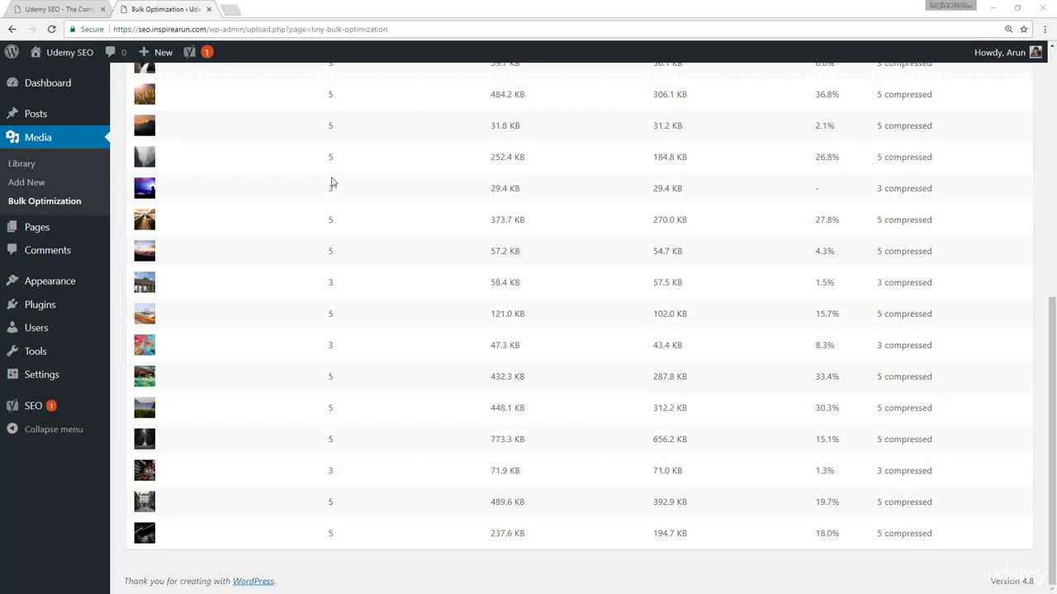
scroll(364, 318, up, 4)
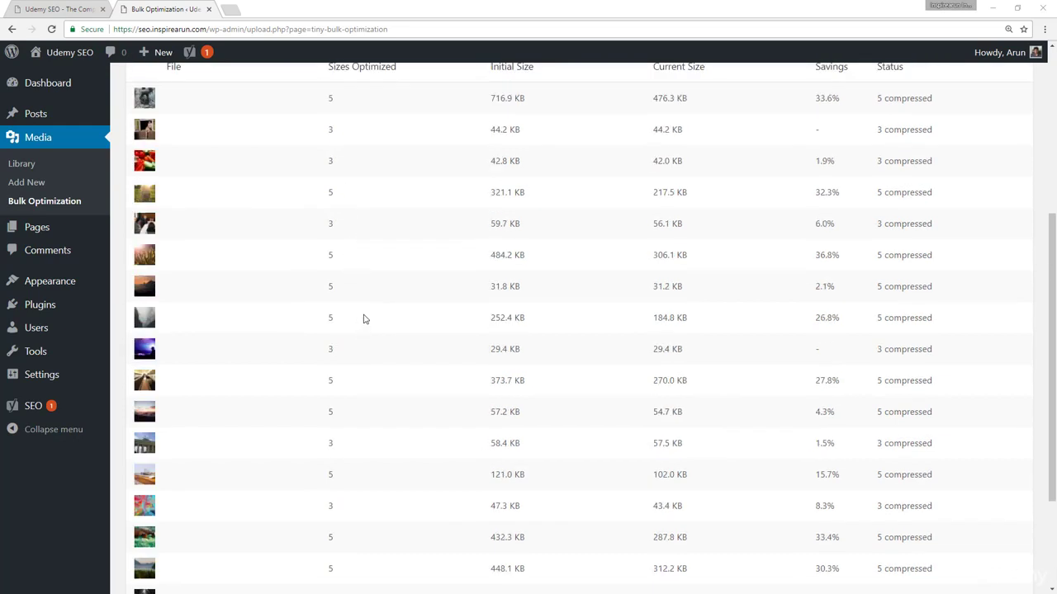
scroll(364, 318, up, 2)
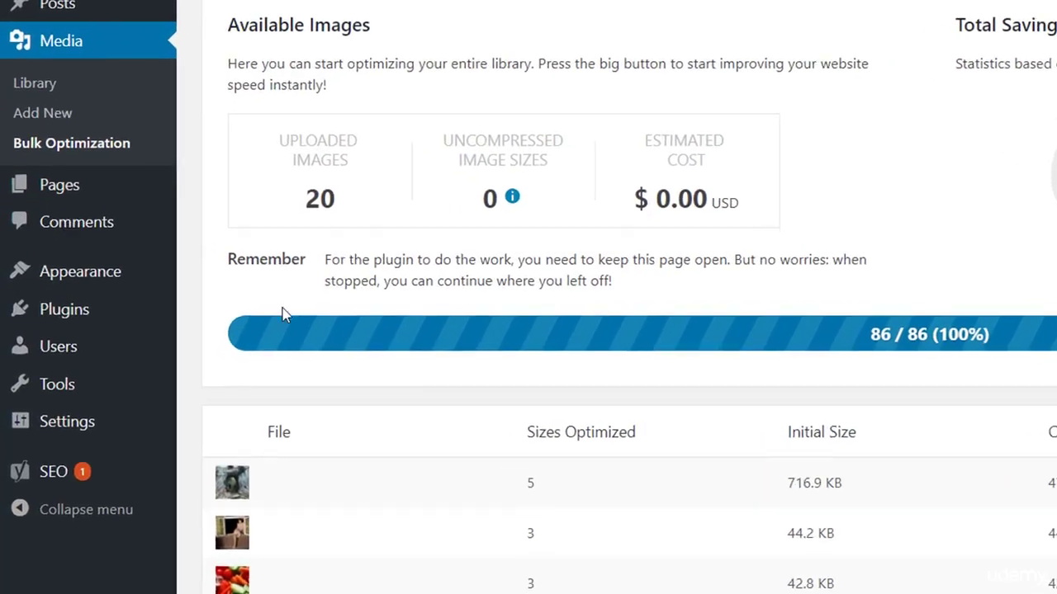
Deactivate the Compress JPEG & PNG images plugin and activate EWWW Image Optimizer in the installed plugins
mouse_move(65, 315)
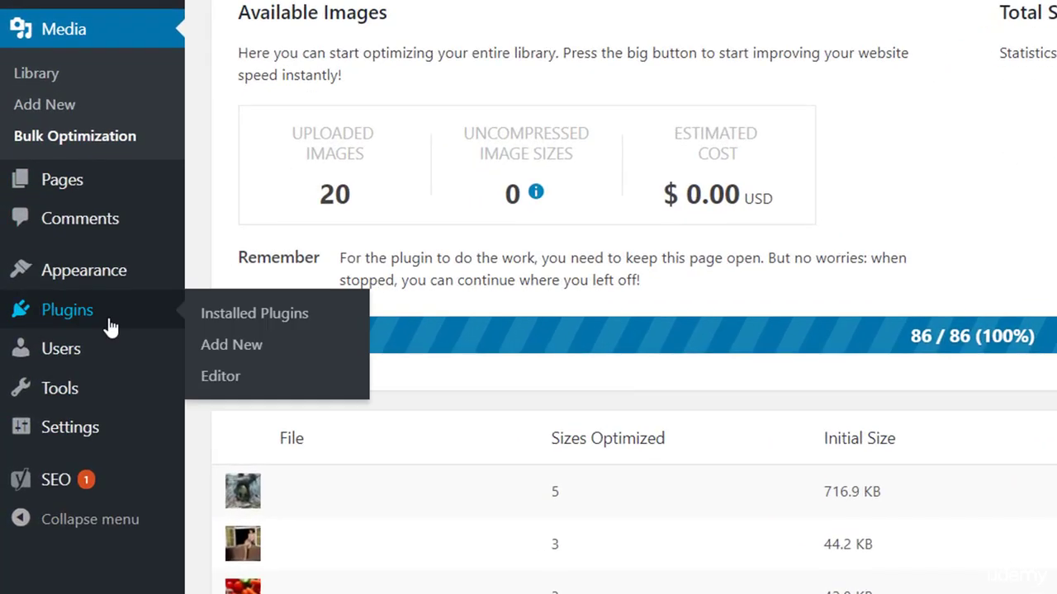
click(110, 314)
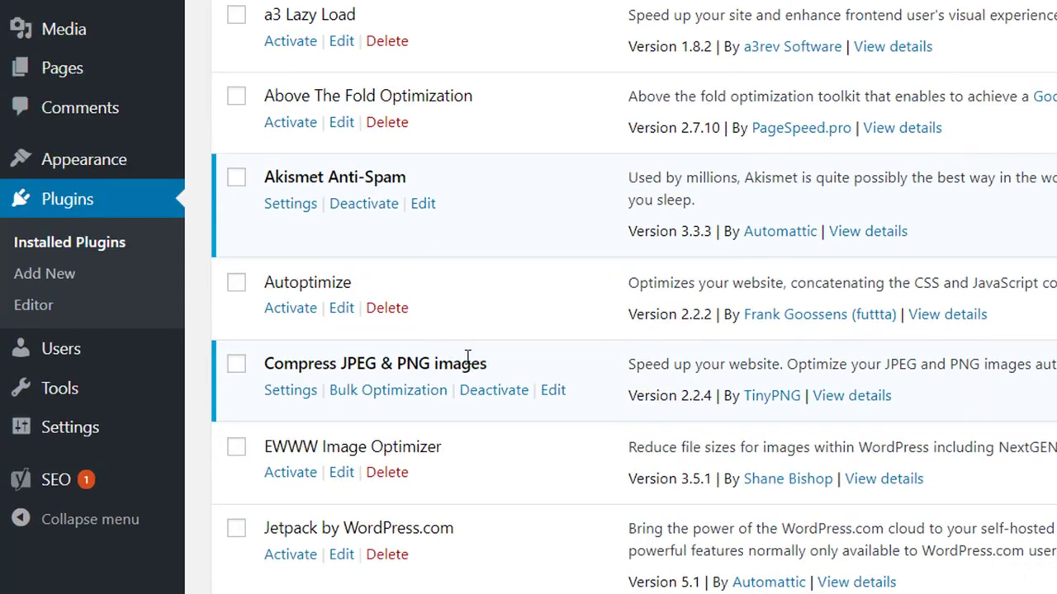
click(493, 391)
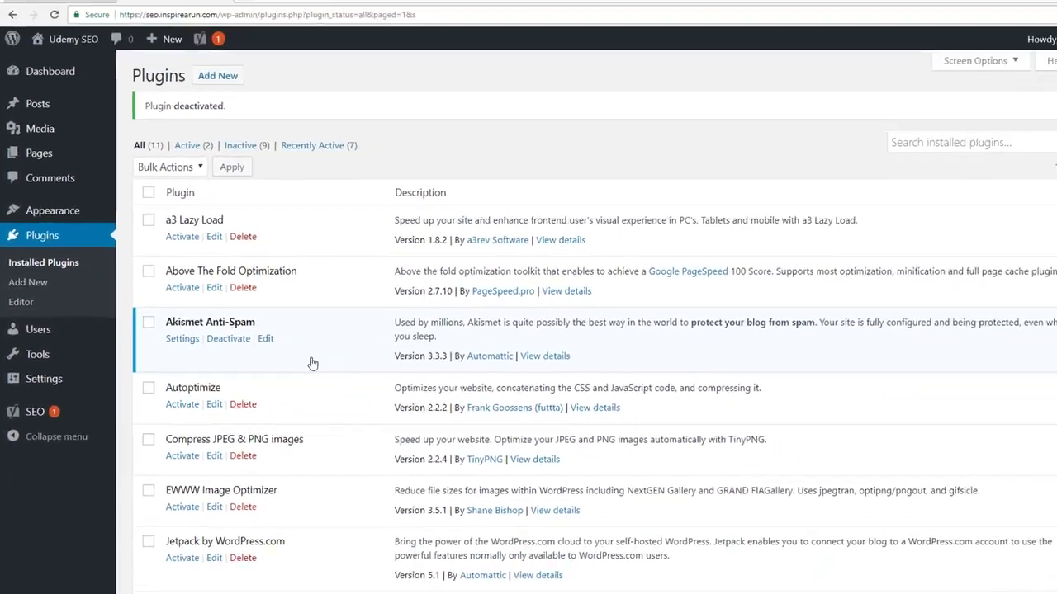
scroll(496, 396, down, 1)
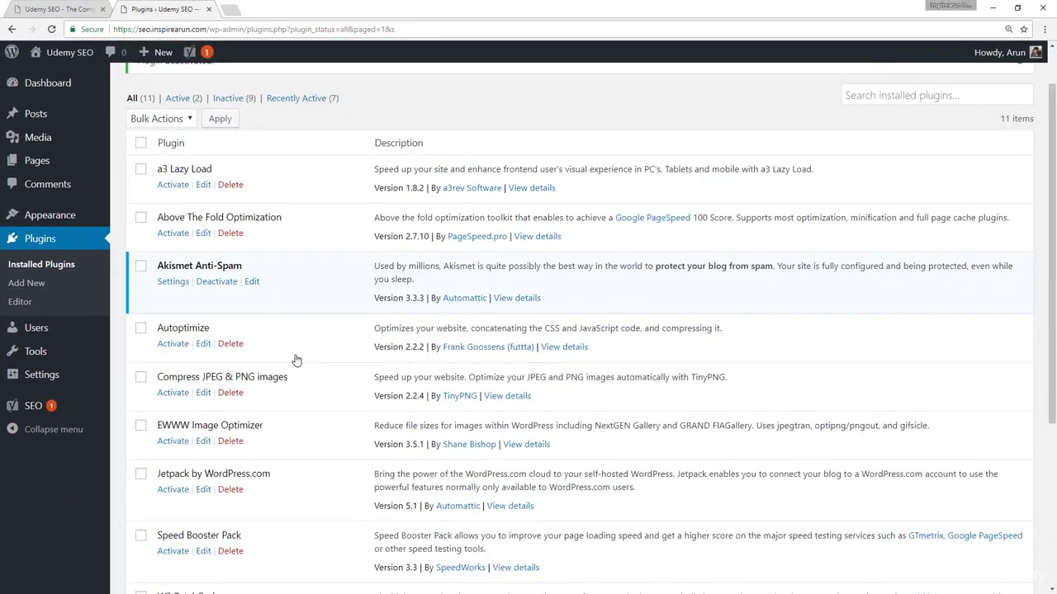
scroll(296, 361, down, 2)
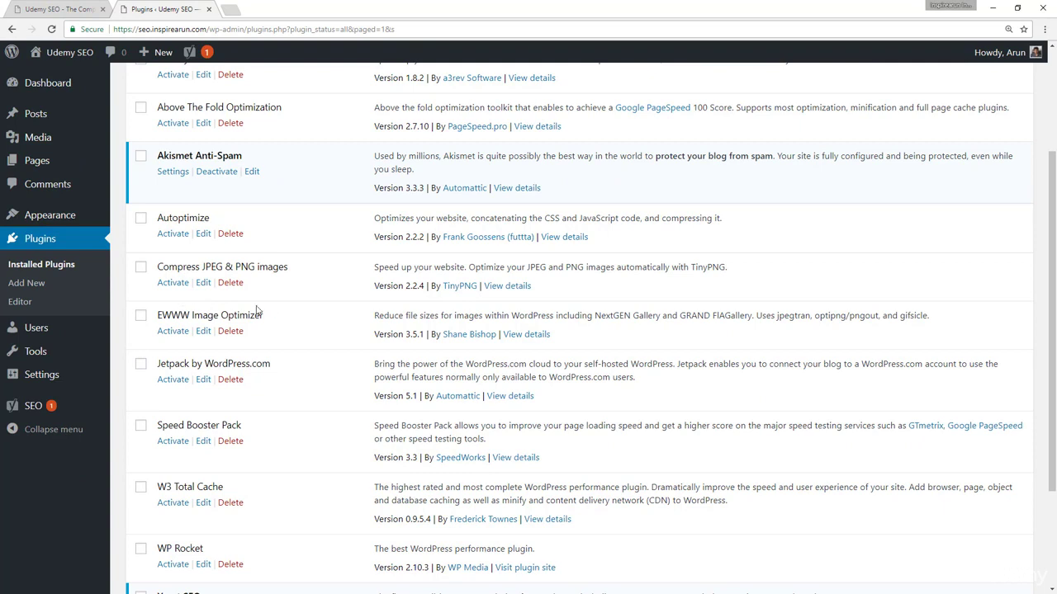
click(180, 332)
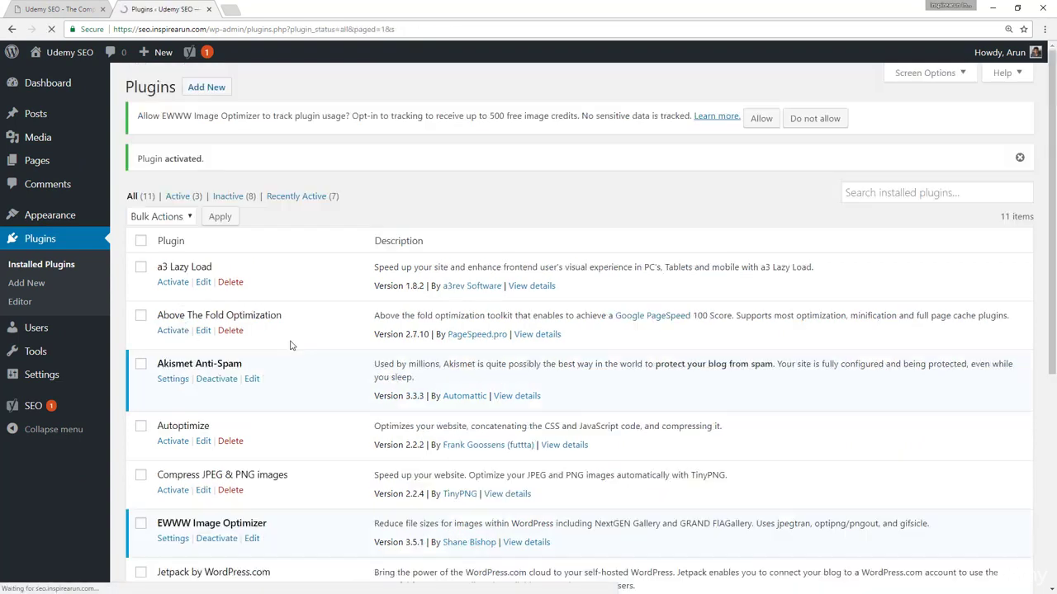
Open the EWWW Image Optimizer settings and examine the plugin status and the basic settings
scroll(248, 351, down, 2)
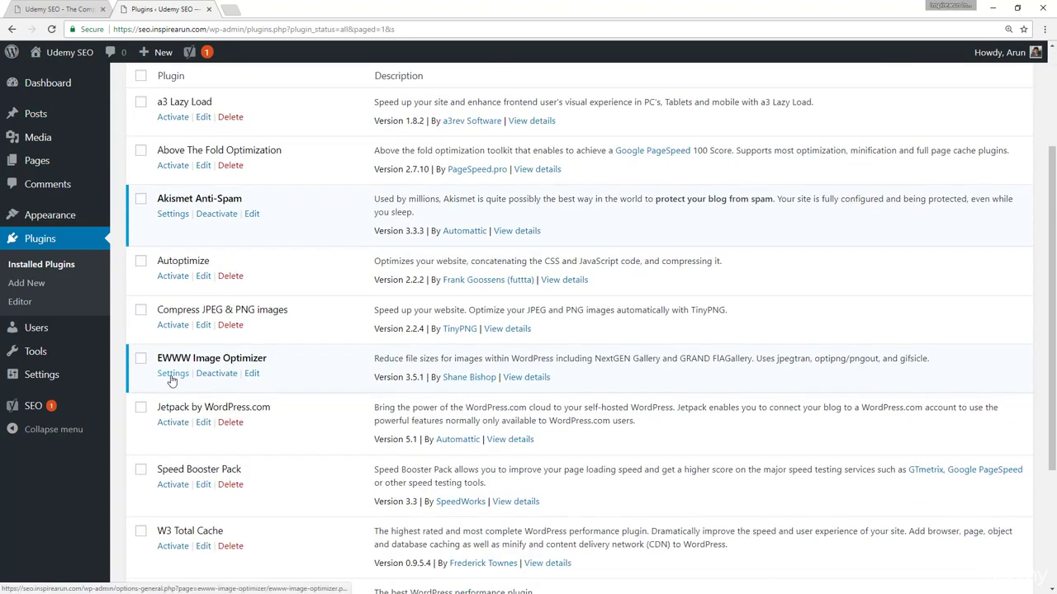
click(173, 376)
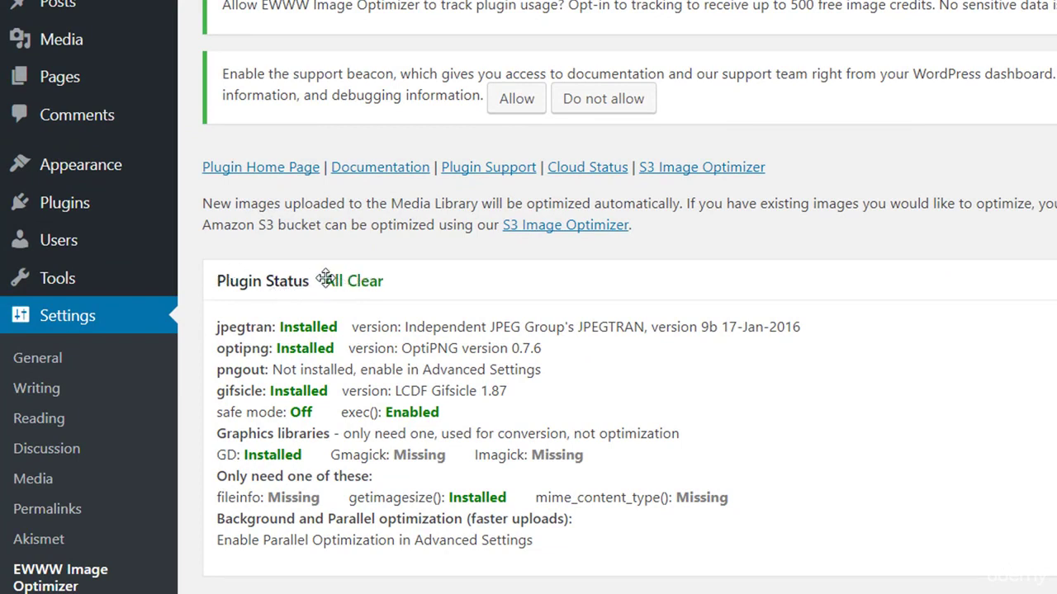
click(385, 284)
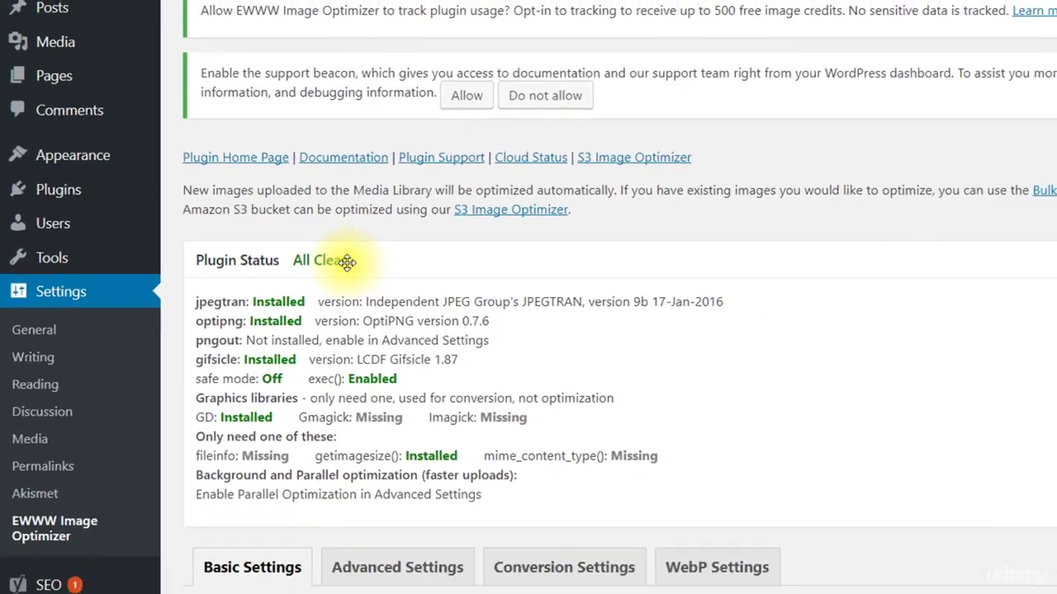
scroll(330, 322, down, 5)
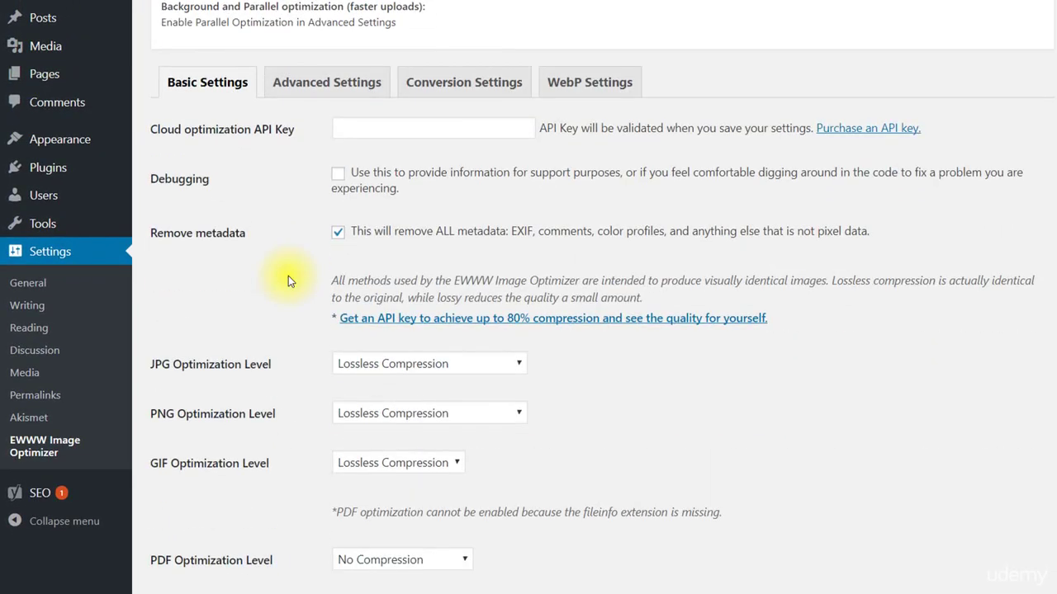
scroll(288, 276, down, 1)
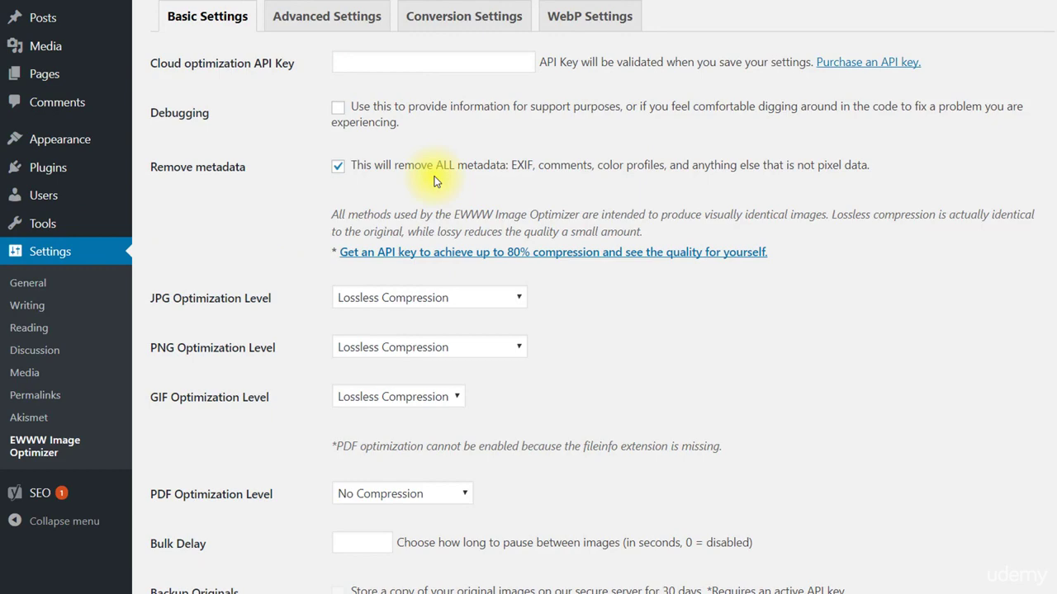
scroll(536, 215, down, 2)
scroll(581, 226, up, 3)
scroll(580, 225, down, 3)
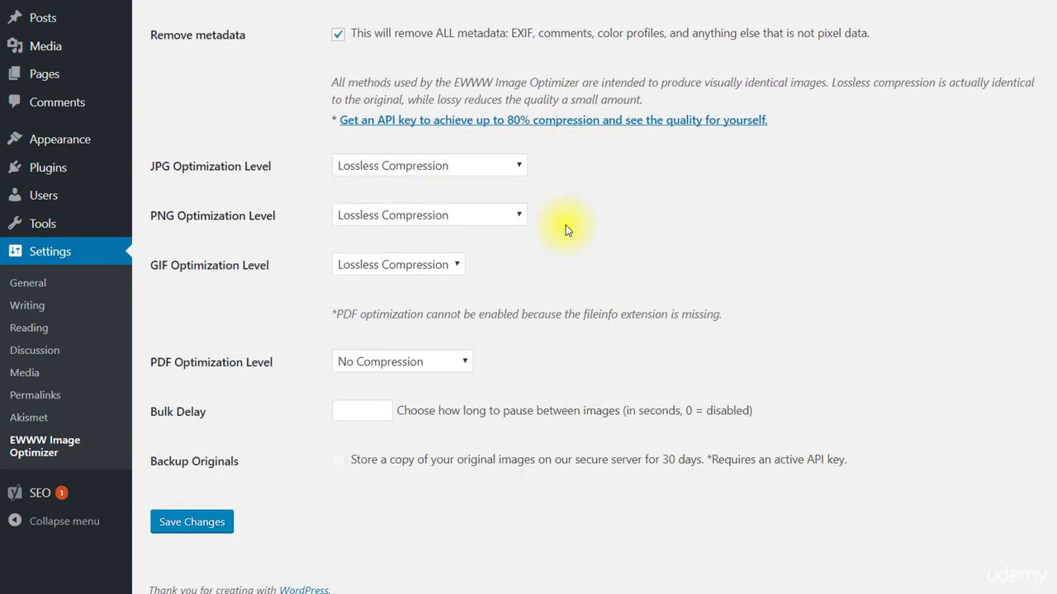
Keep the JPG optimization level at Lossless Compression, set the PNG level to Lossy Compression, and save the basic settings
click(512, 168)
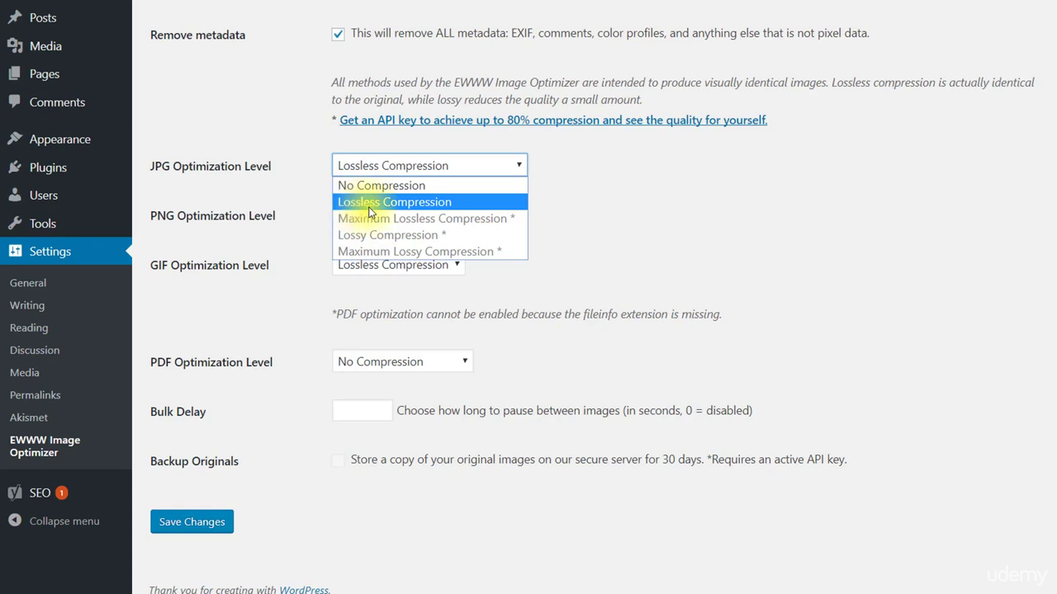
click(370, 206)
click(498, 213)
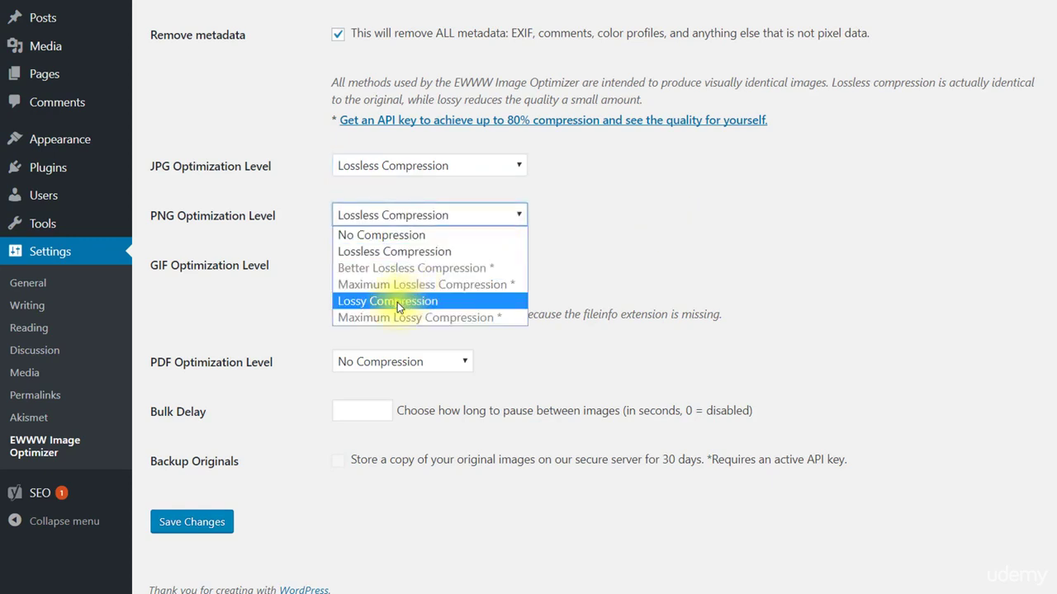
click(397, 302)
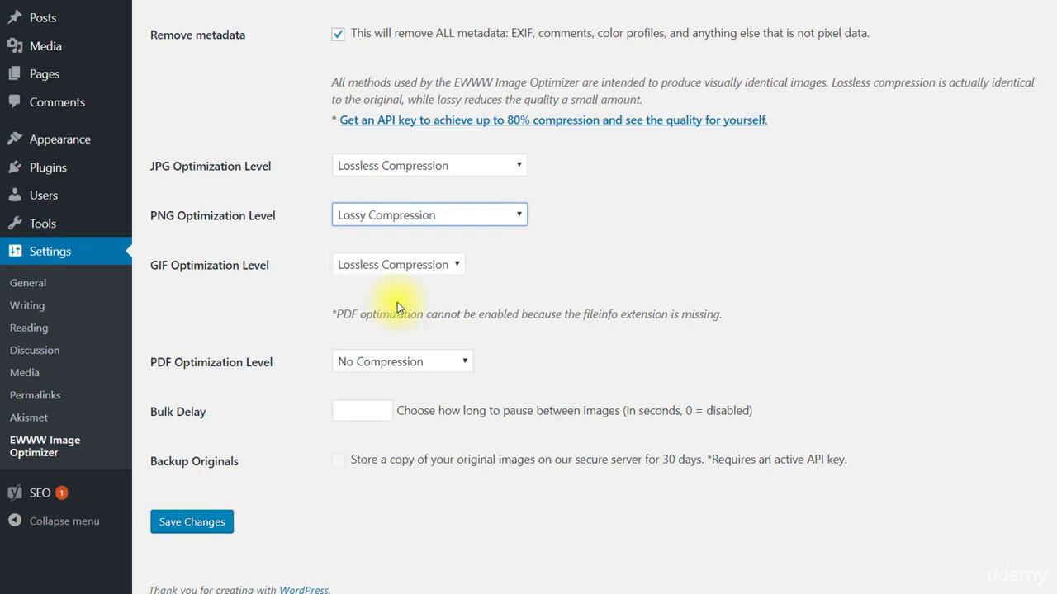
scroll(398, 302, up, 4)
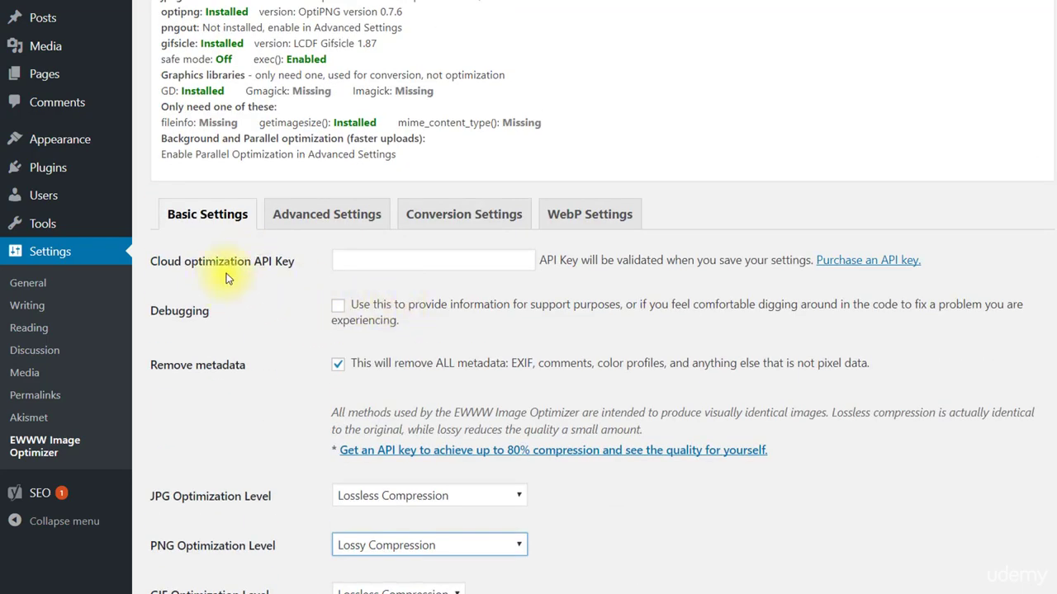
scroll(284, 208, up, 3)
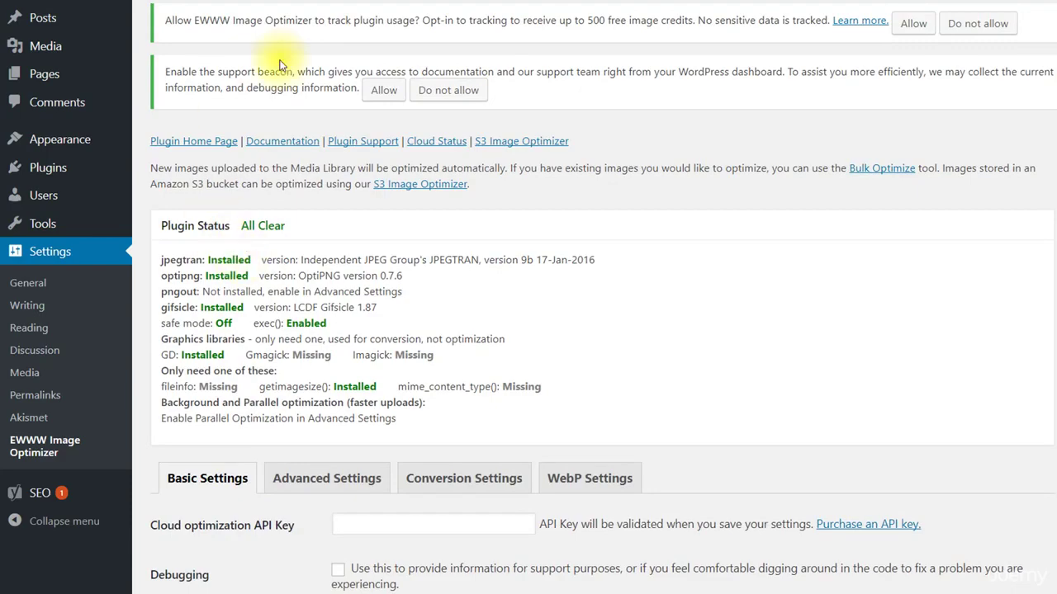
scroll(448, 31, down, 7)
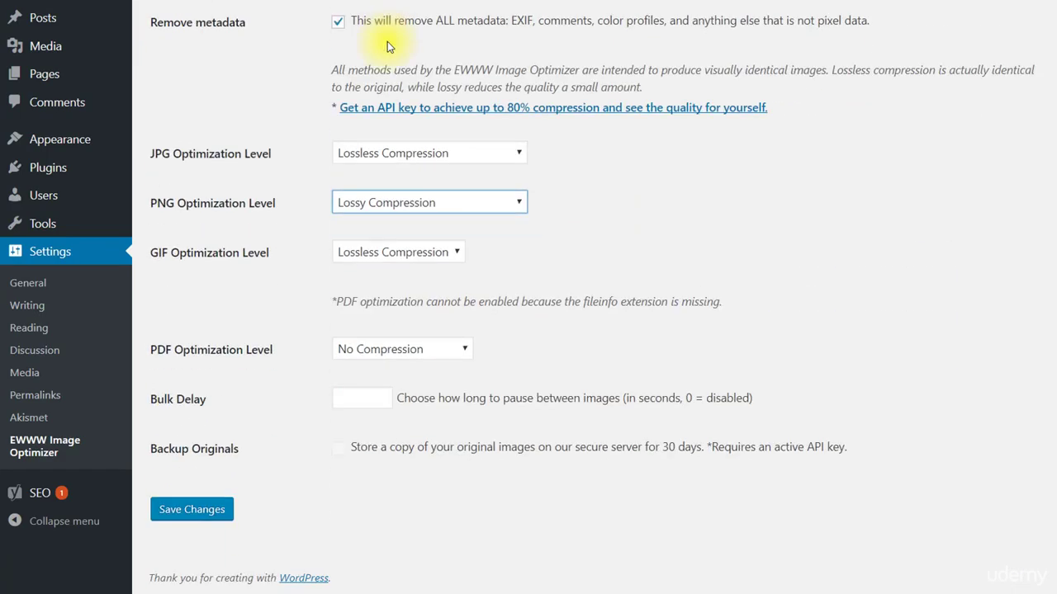
click(223, 509)
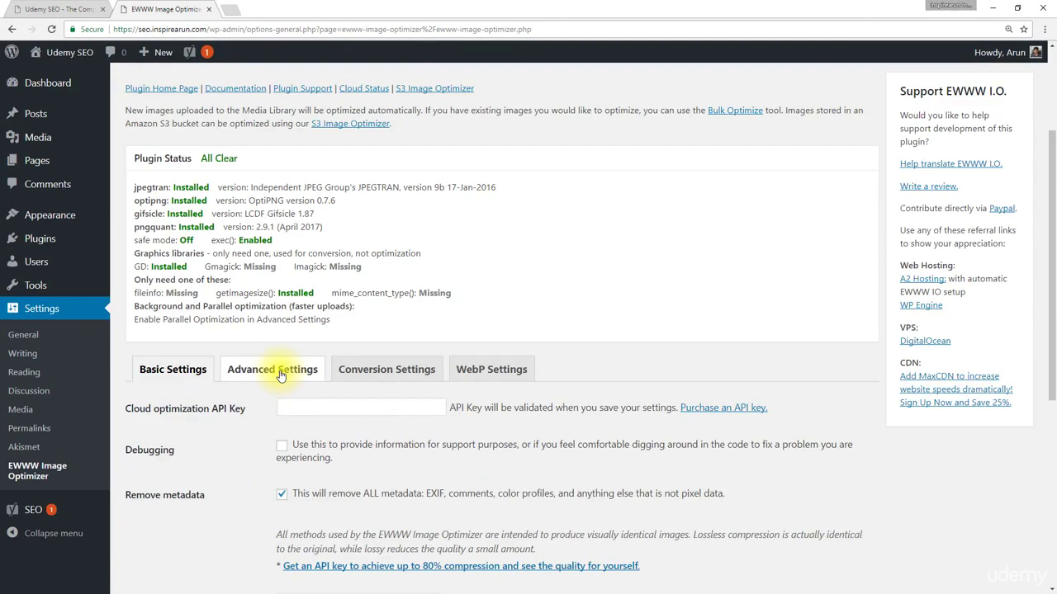
Allow resizing of existing Media Library images in EWWW's advanced settings and review the disable-resizes and exclusion options
click(281, 375)
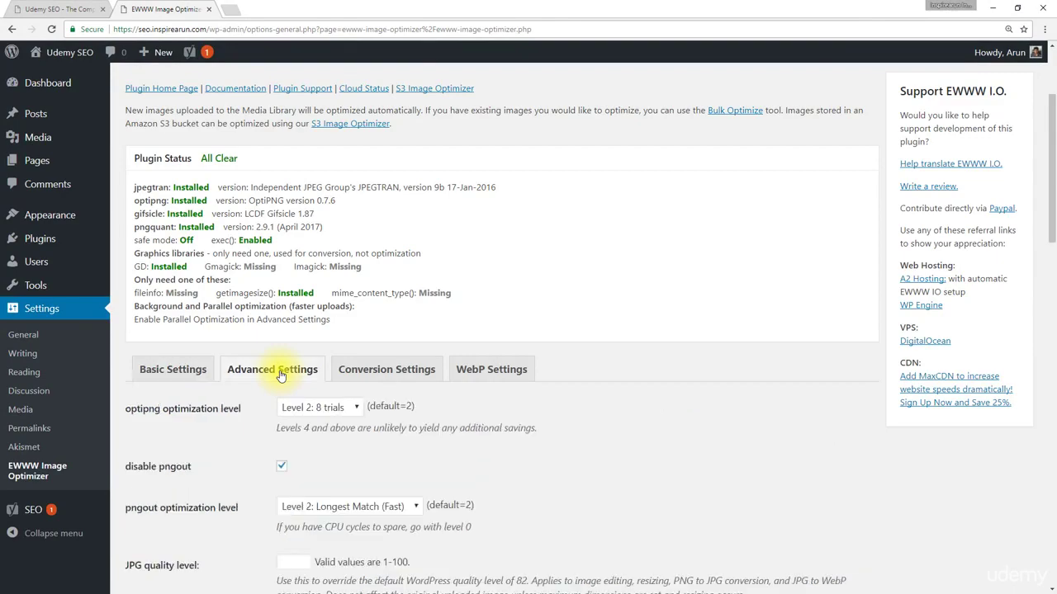
scroll(281, 374, down, 2)
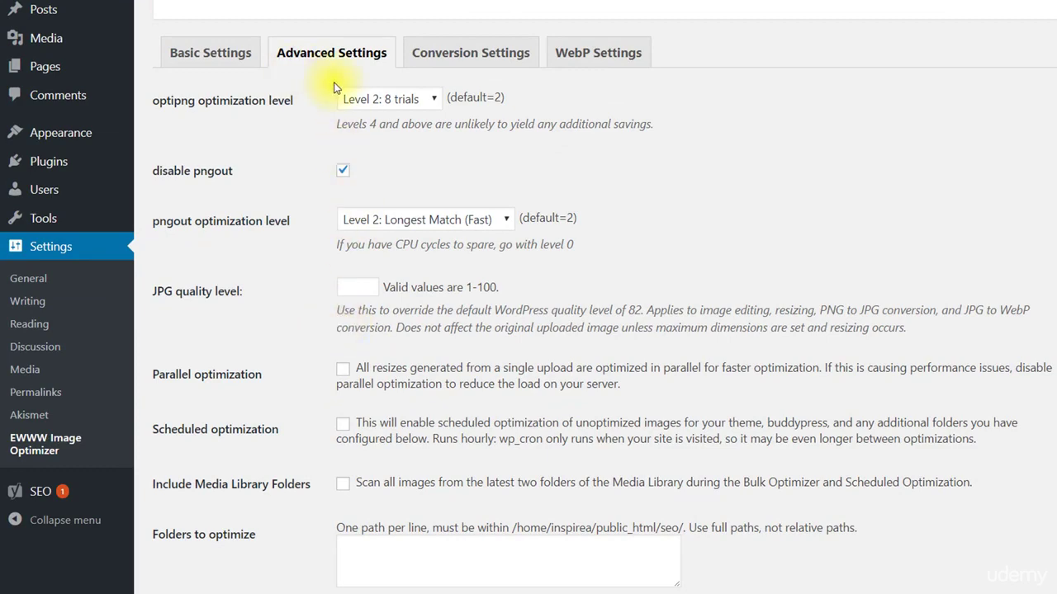
scroll(334, 86, down, 3)
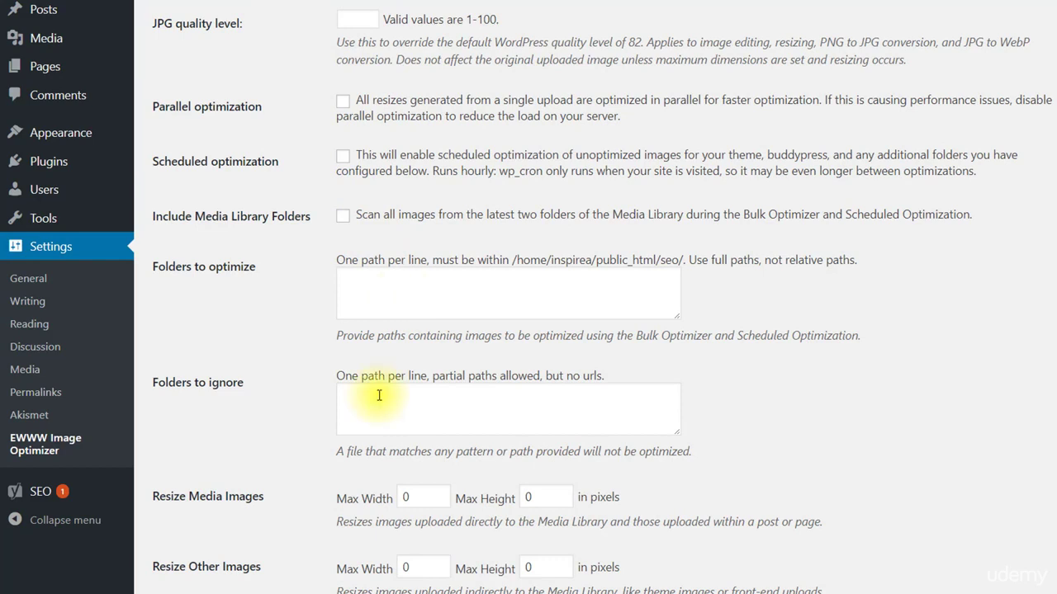
scroll(379, 396, down, 3)
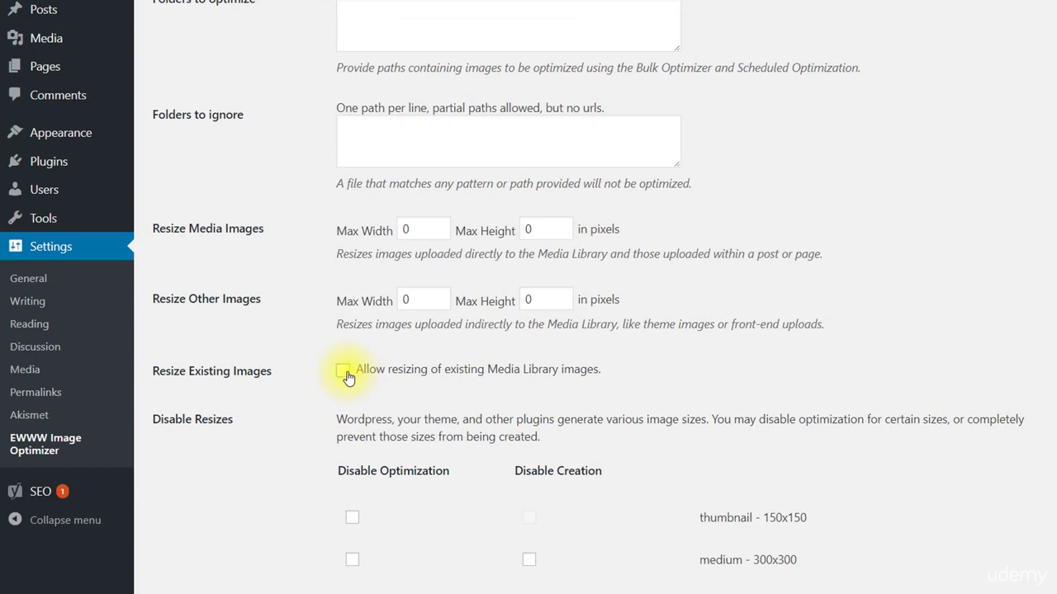
click(345, 373)
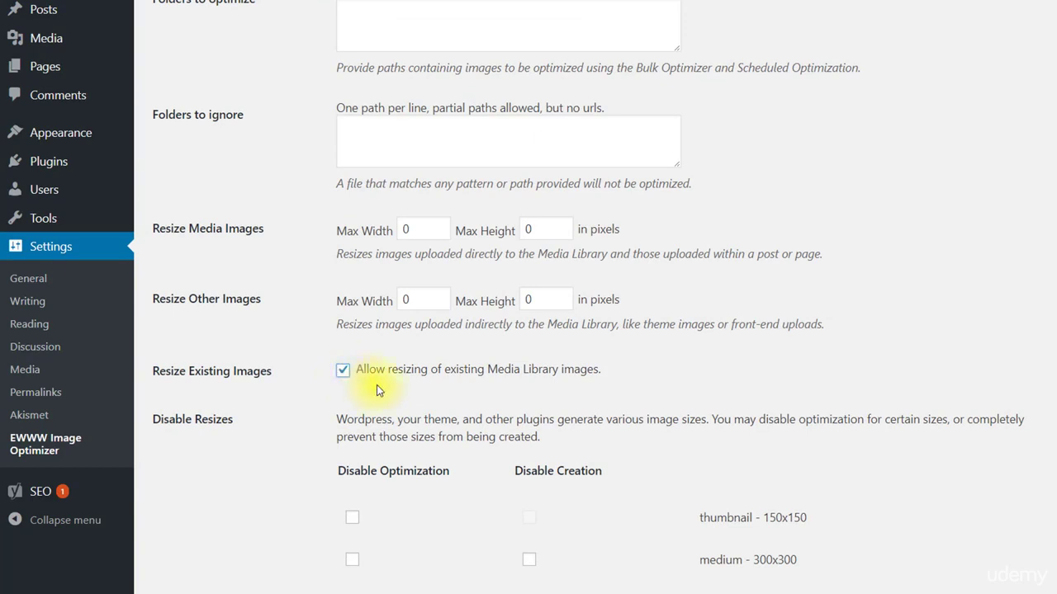
scroll(377, 385, down, 5)
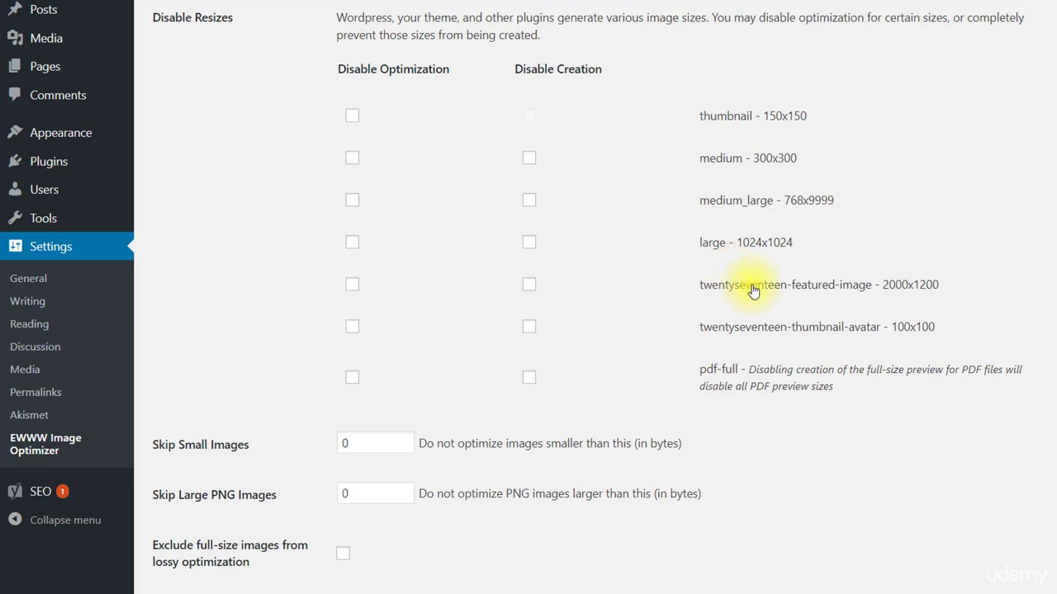
scroll(753, 289, down, 3)
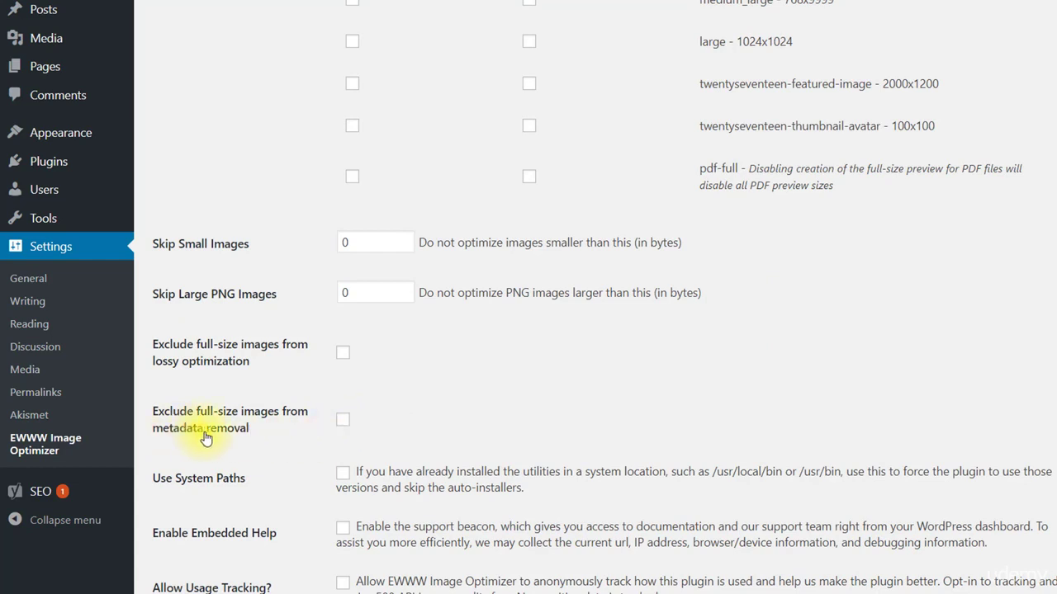
Enable deleting the original images after a successful conversion in EWWW's conversion settings and review the format conversion options
scroll(243, 421, down, 2)
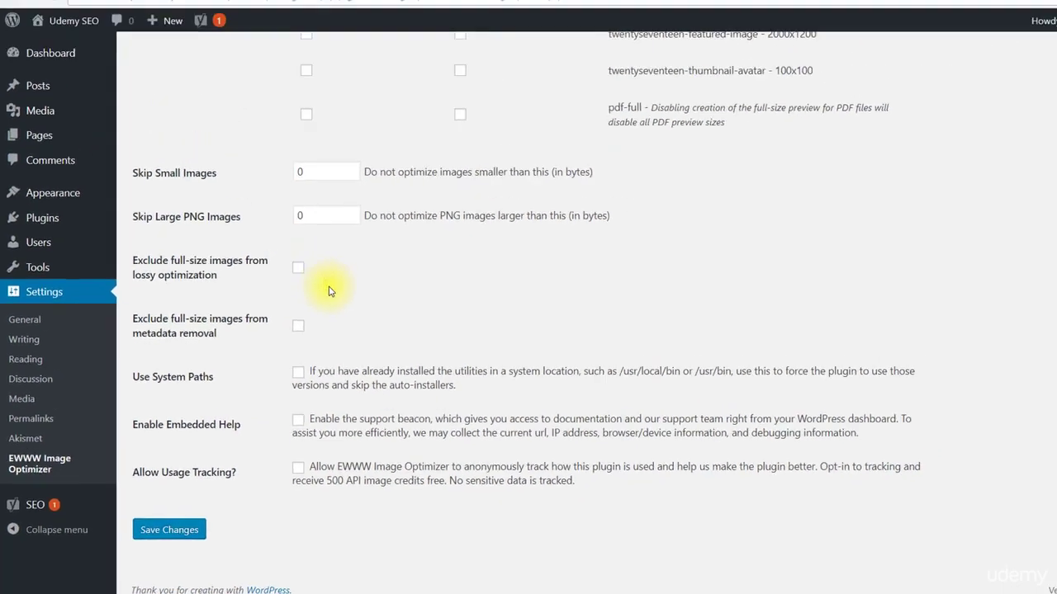
scroll(329, 291, up, 10)
click(394, 187)
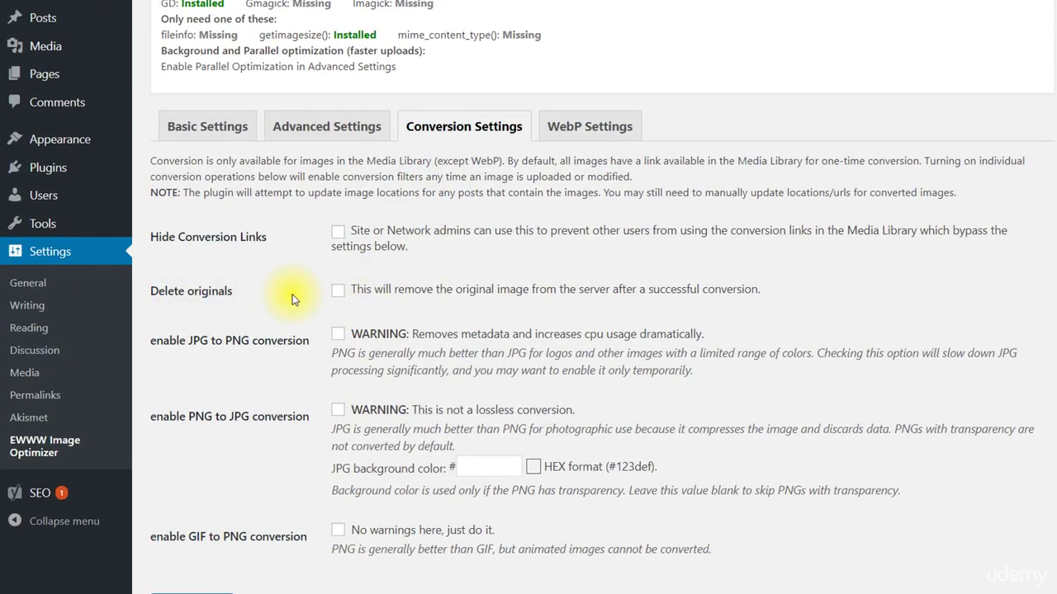
click(339, 290)
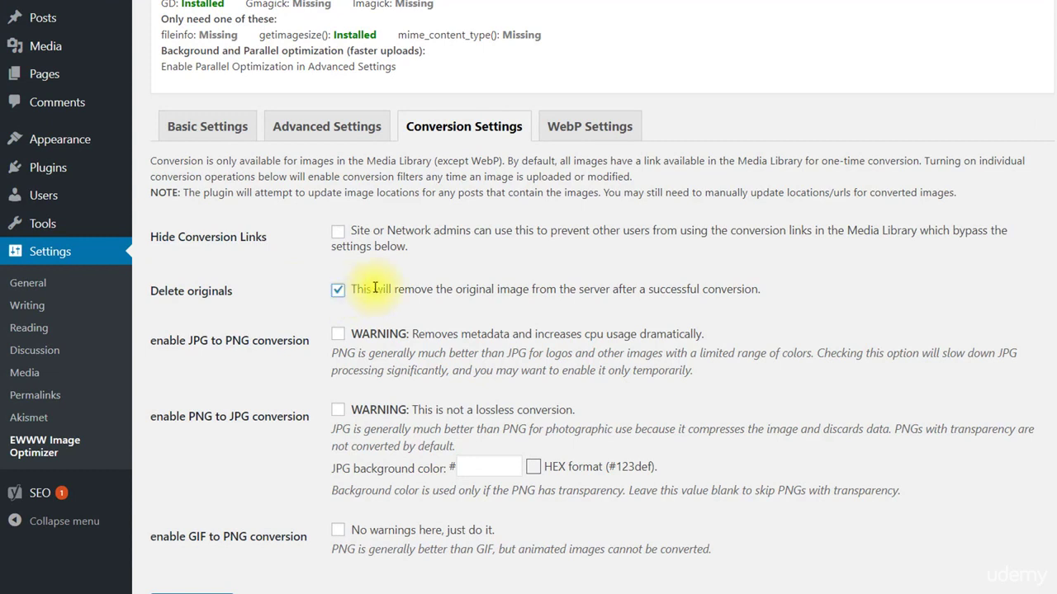
scroll(375, 287, down, 1)
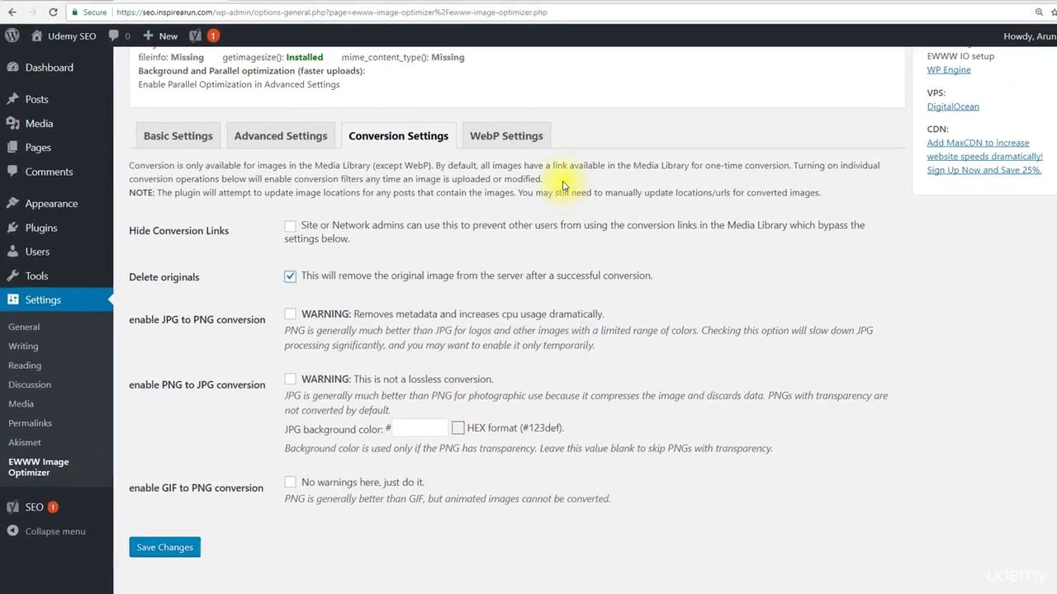
Enable JPG/PNG to WebP conversion in EWWW's WebP settings and save the changes
click(528, 139)
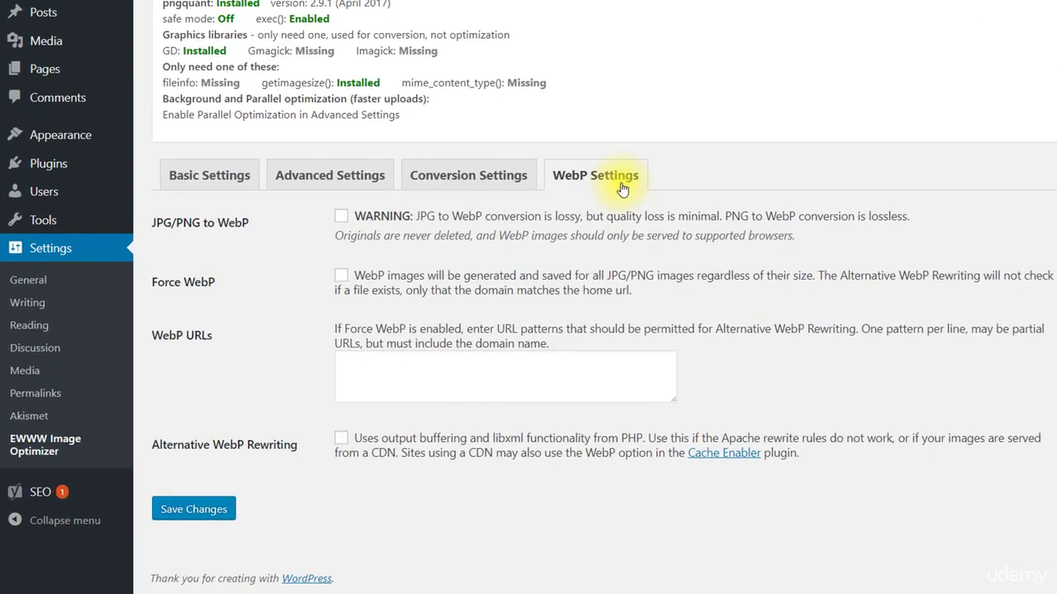
click(341, 216)
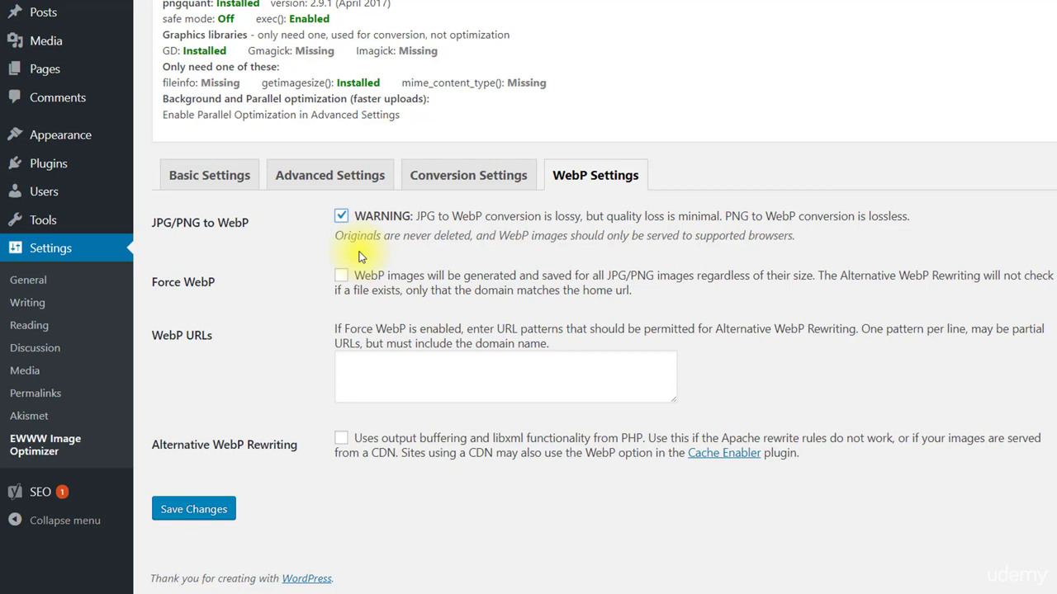
click(261, 232)
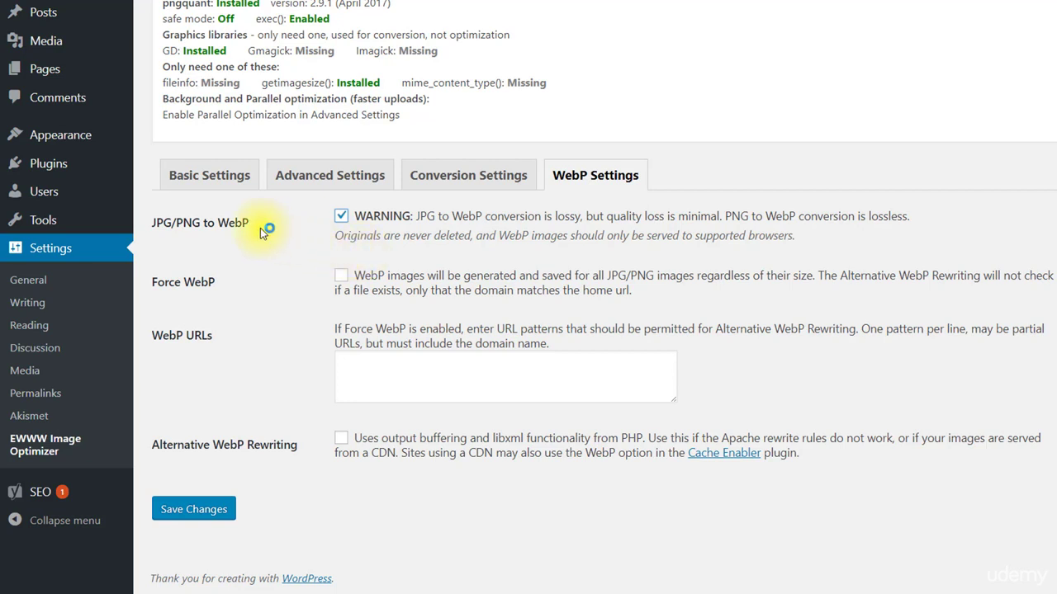
drag(261, 232, 221, 229)
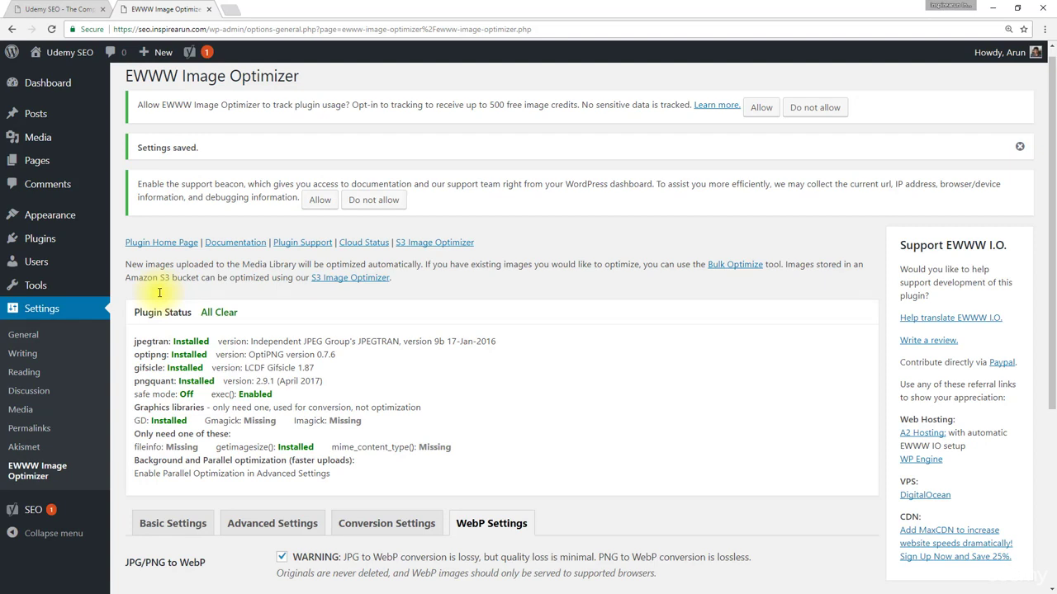
Deactivate the EWWW Image Optimizer plugin in the installed plugins
click(76, 248)
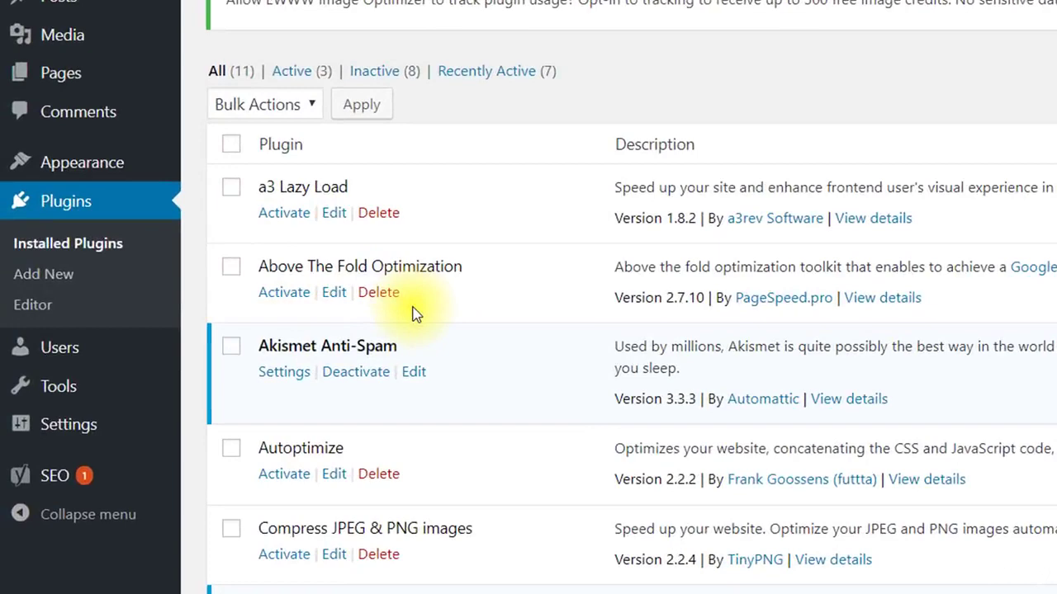
scroll(253, 304, down, 3)
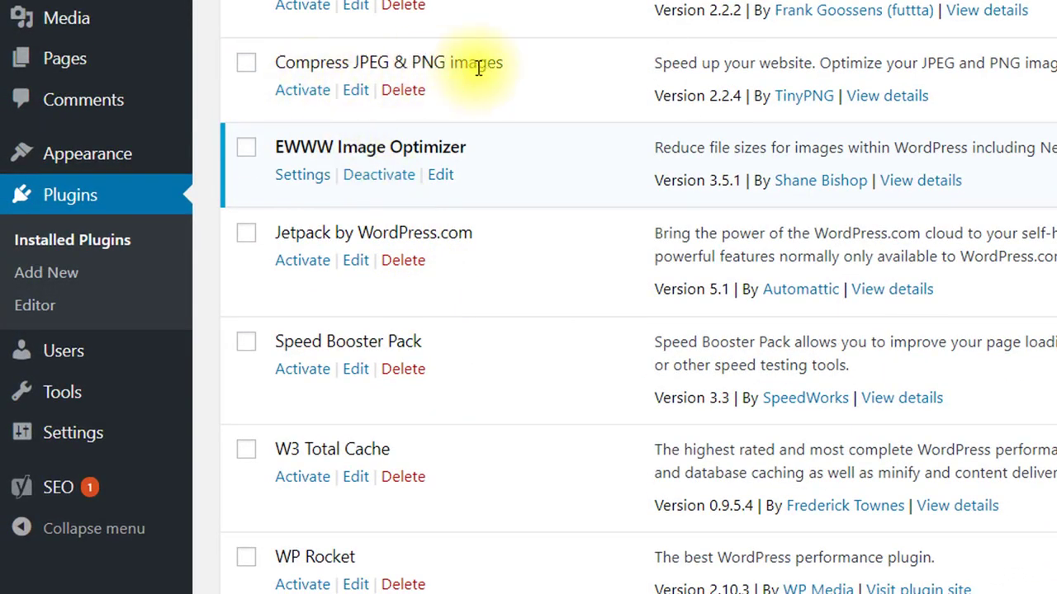
click(387, 175)
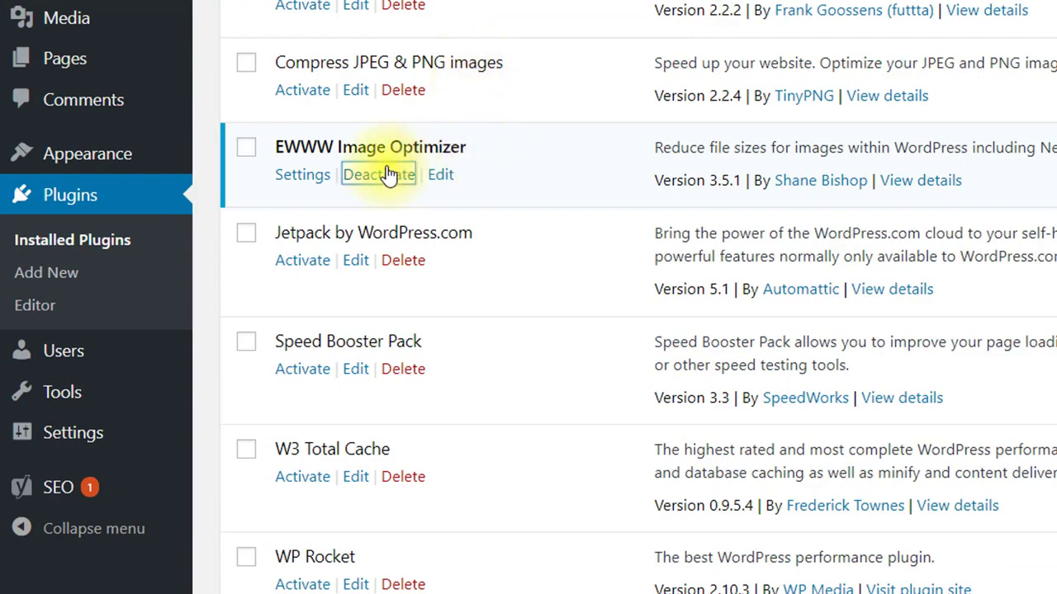